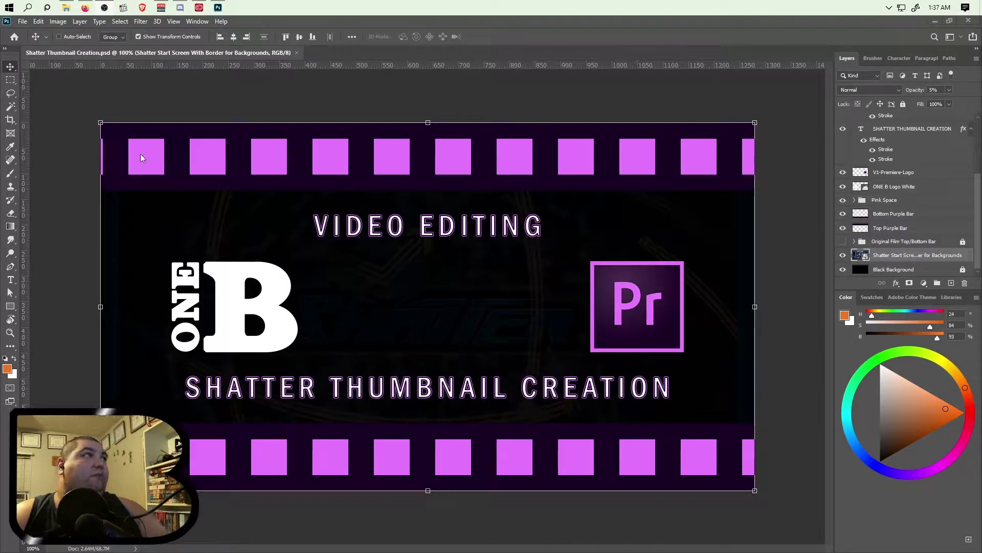
Open Video-Editing-Thumbnail-Template-v1.psd from recent files and close Shatter Thumbnail Creation.psd.
{"action": "left_click", "coordinate": [21, 23]}
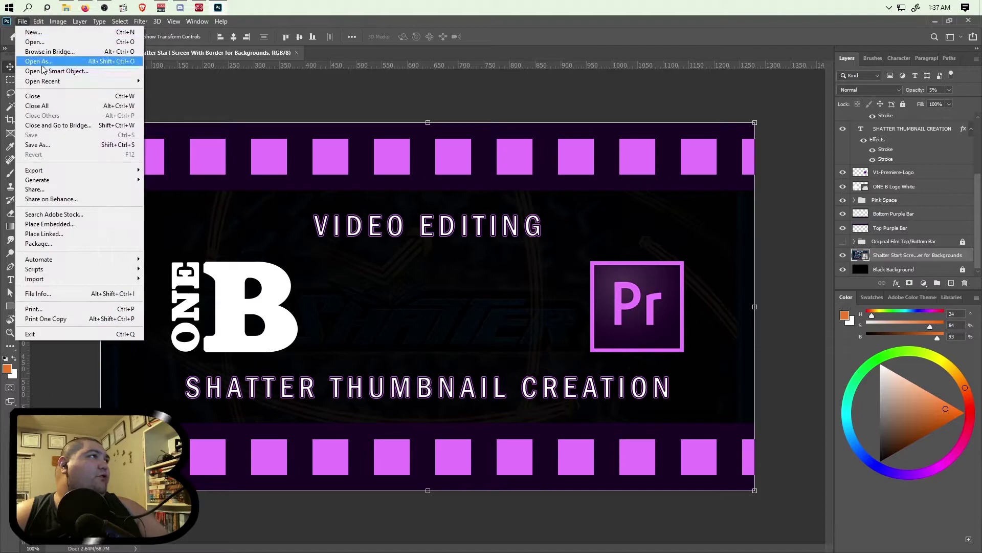
{"action": "mouse_move", "coordinate": [43, 81]}
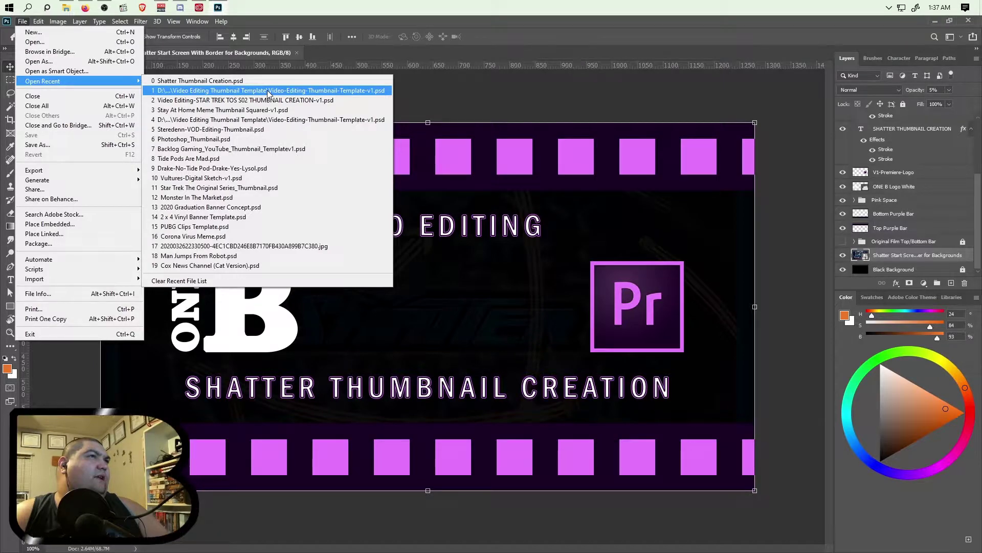
{"action": "left_click", "coordinate": [267, 92]}
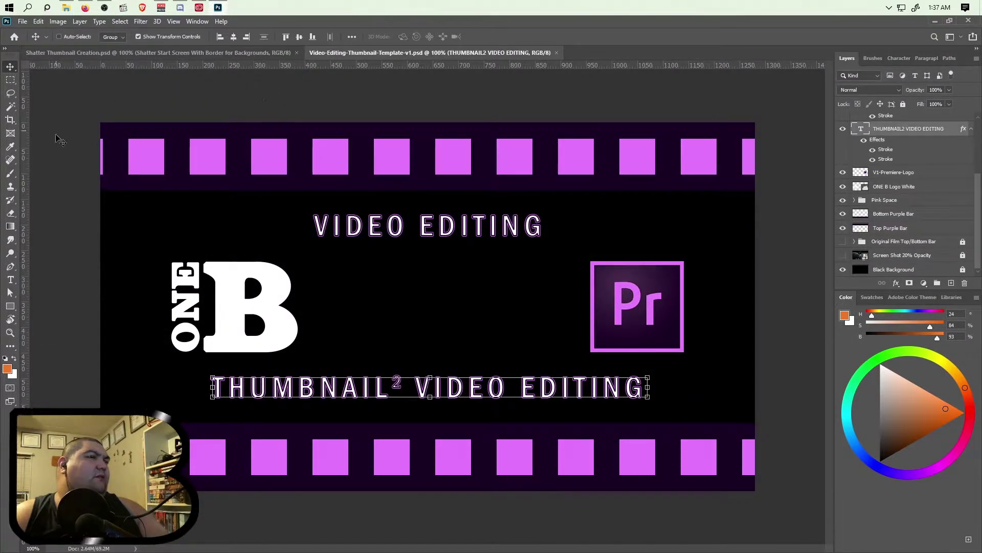
{"action": "left_click", "coordinate": [287, 52]}
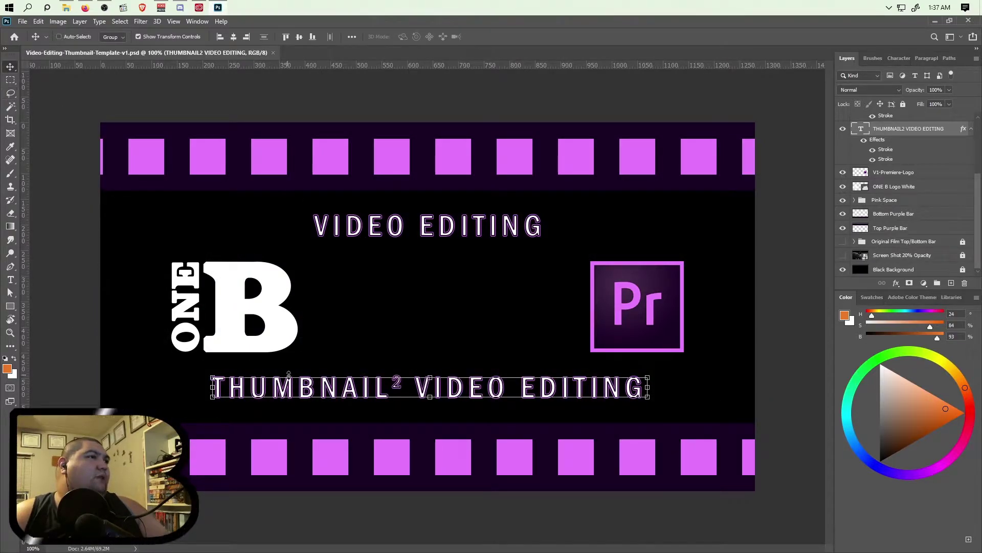
Start Save As and create a 'Content Confusion Thumbnail Creation' folder in Video Editing Thumbnails.
{"action": "key", "text": "t"}
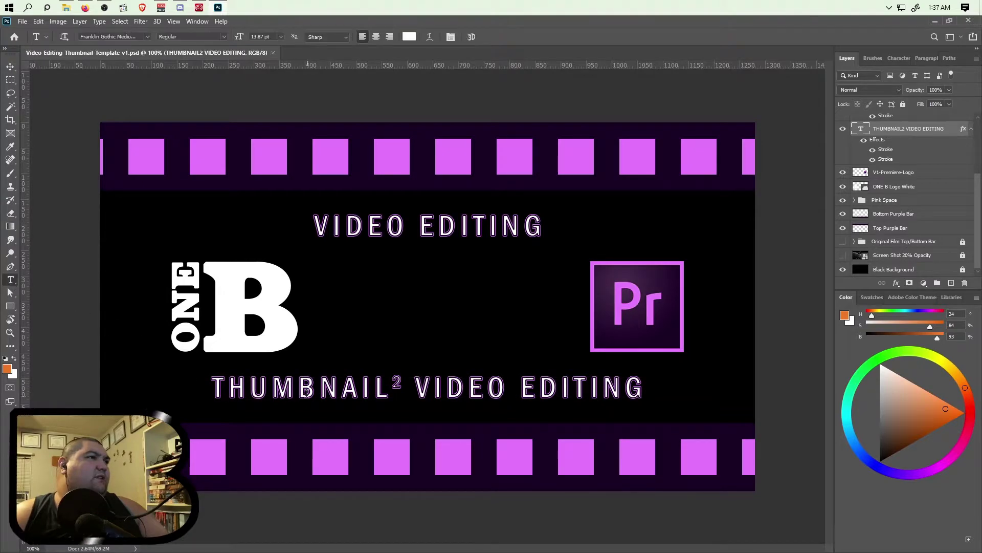
{"action": "left_click", "coordinate": [23, 21]}
{"action": "left_click", "coordinate": [37, 144]}
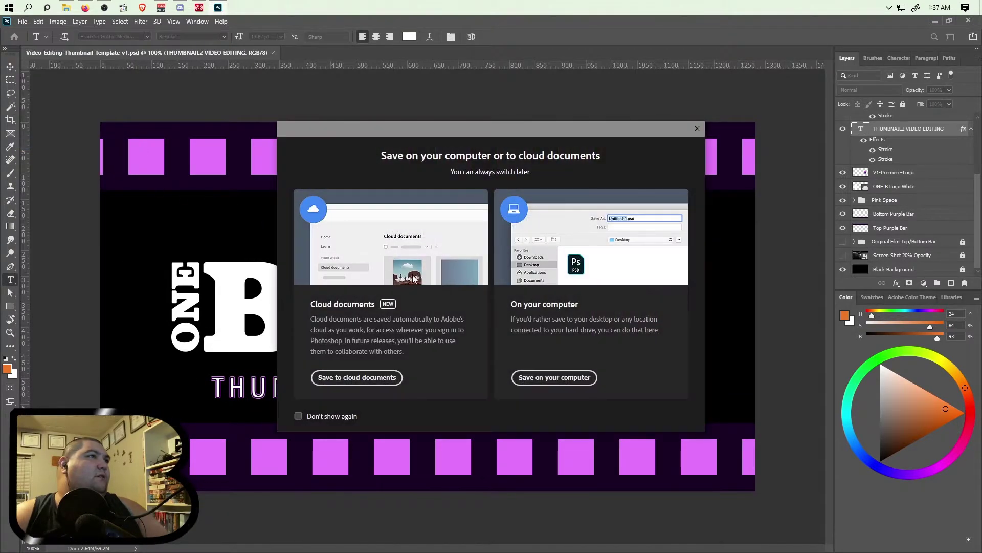
{"action": "left_click", "coordinate": [560, 439]}
{"action": "left_click", "coordinate": [324, 143]}
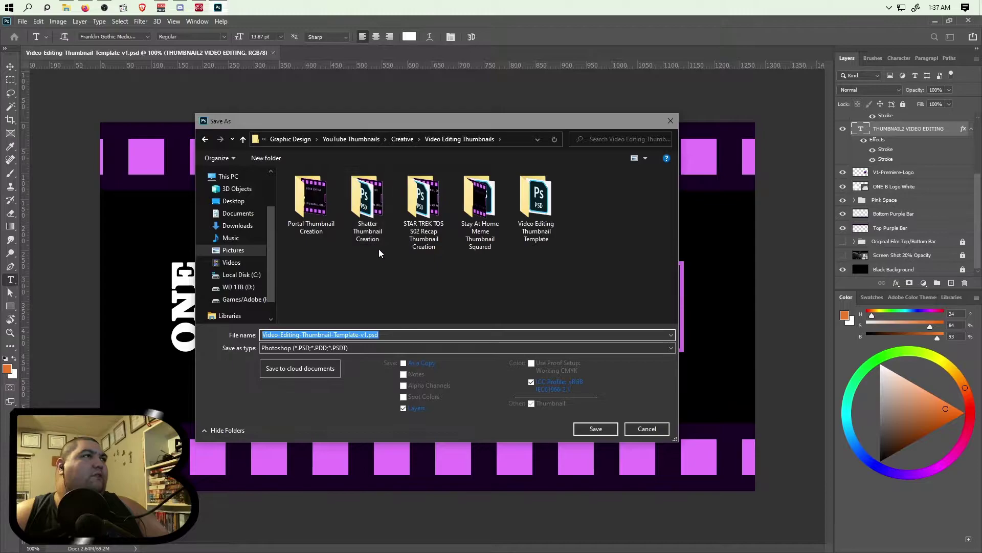
{"action": "left_click", "coordinate": [259, 159]}
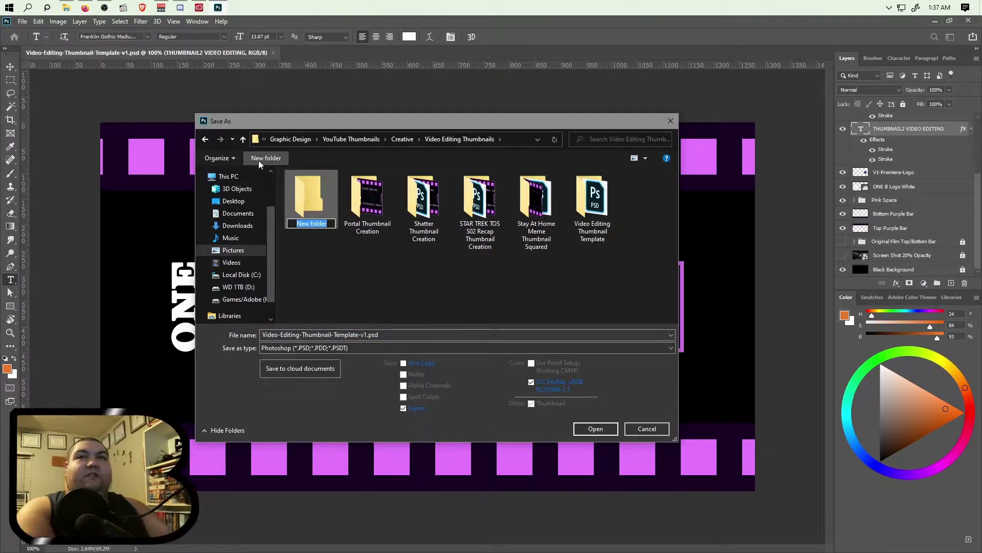
{"action": "key", "text": "BackSpace"}
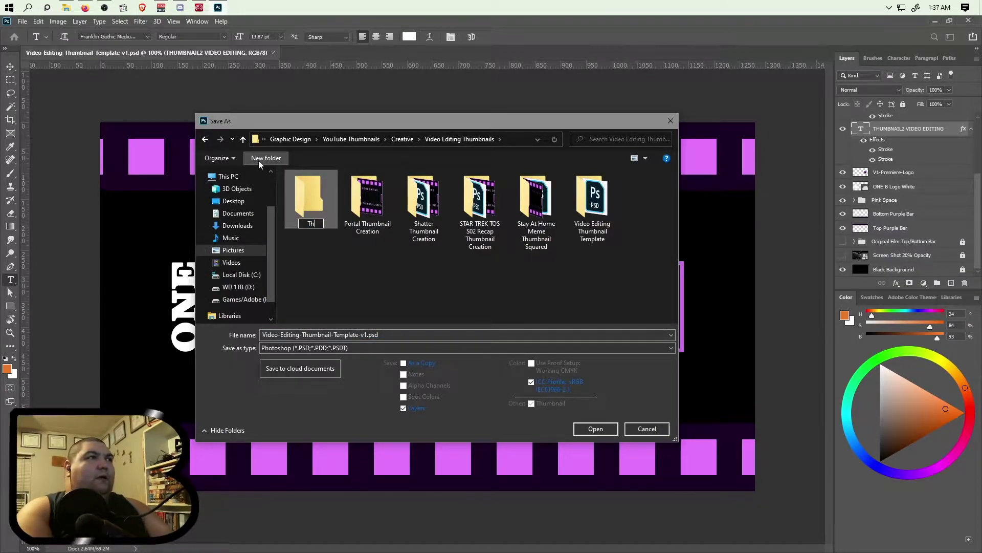
{"action": "type", "text": "Cont"}
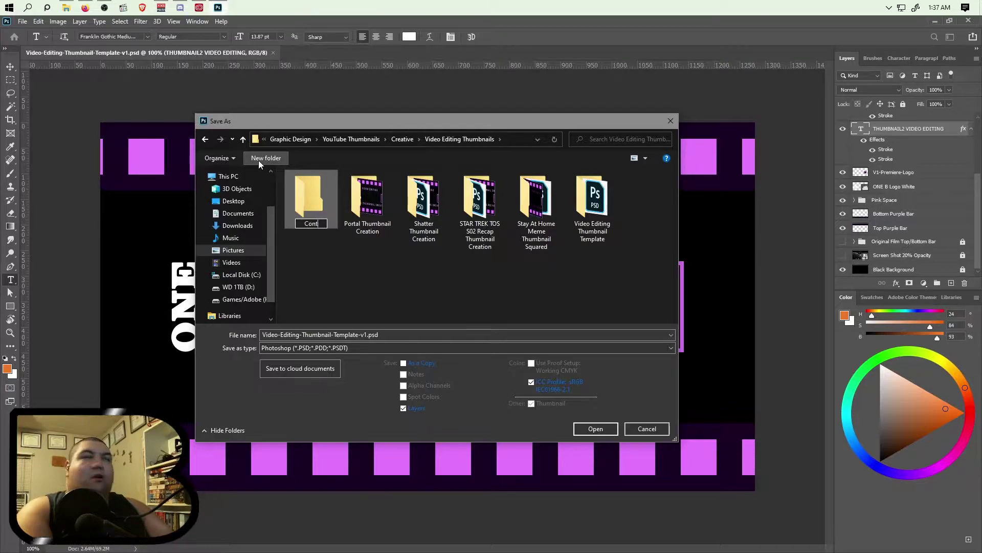
{"action": "type", "text": "ent Confusion "}
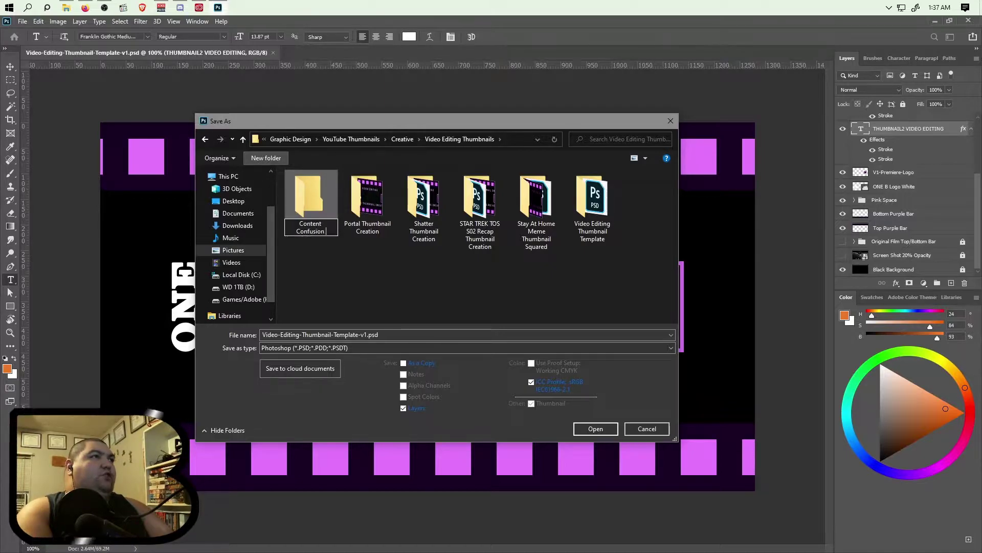
{"action": "type", "text": "Thumbnail C"}
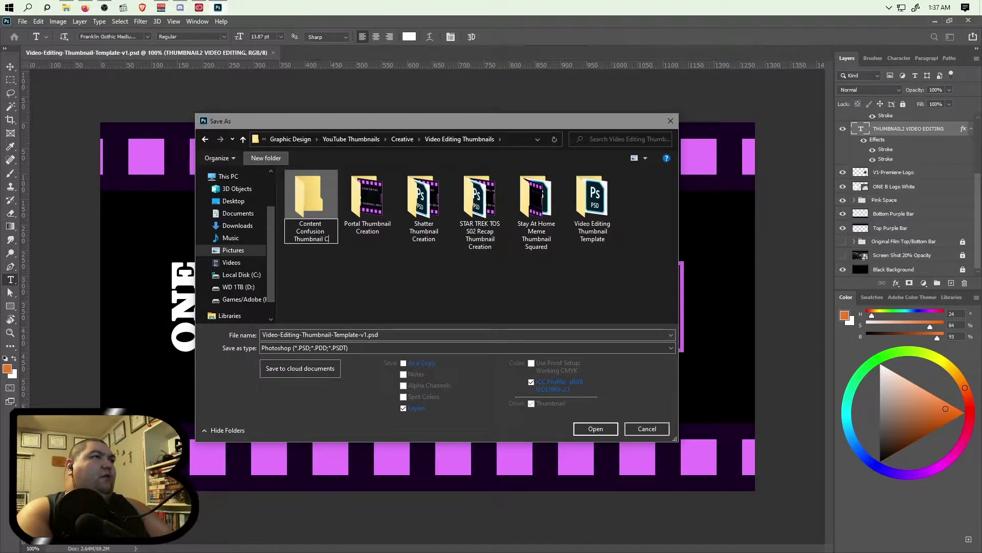
{"action": "type", "text": "reation"}
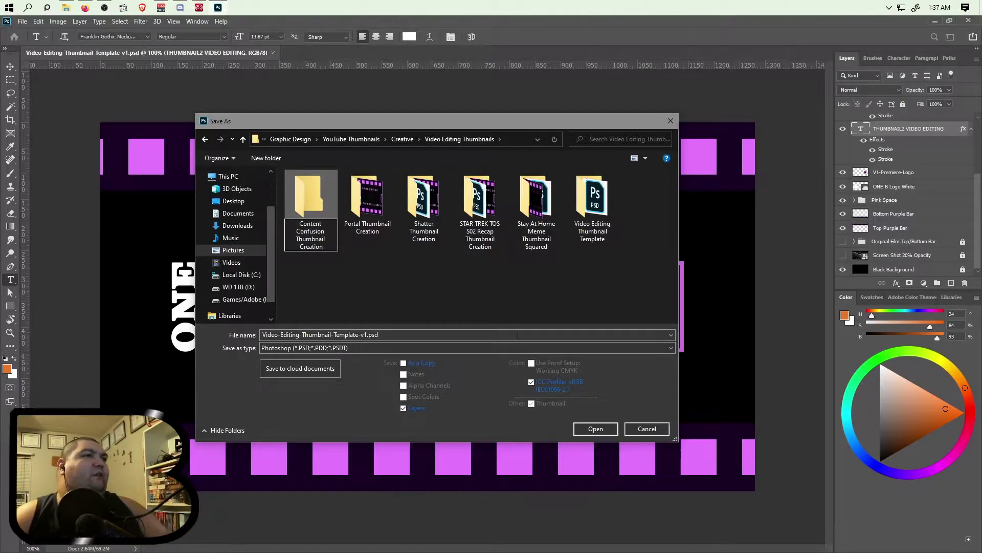
{"action": "key", "text": "Return"}
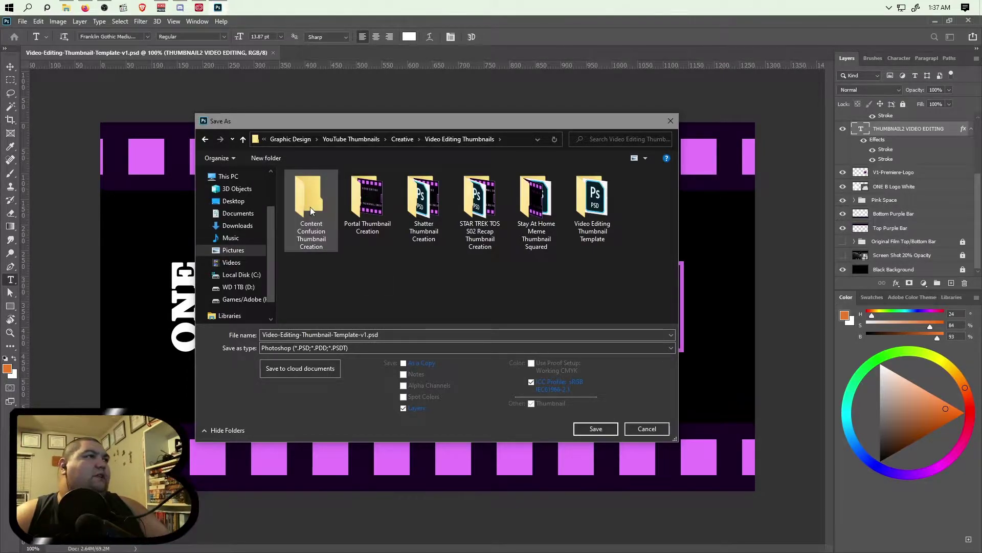
Save the file in that folder as 'Content Confusion Thumbnail Template', keeping maximum compatibility.
{"action": "double_click", "coordinate": [310, 207]}
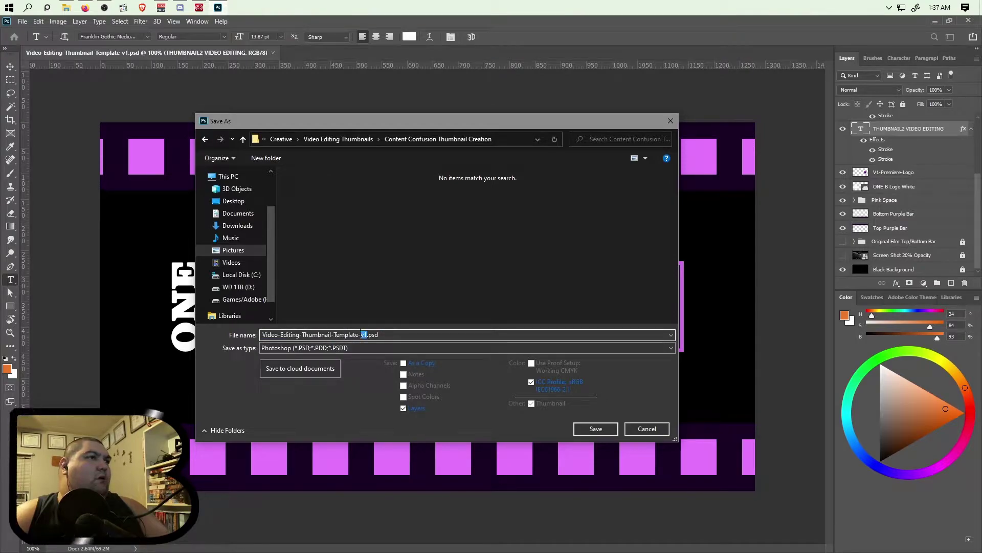
{"action": "left_click_drag", "start_coordinate": [367, 335], "coordinate": [225, 324]}
{"action": "key", "text": "BackSpace"}
{"action": "type", "text": "Conte"}
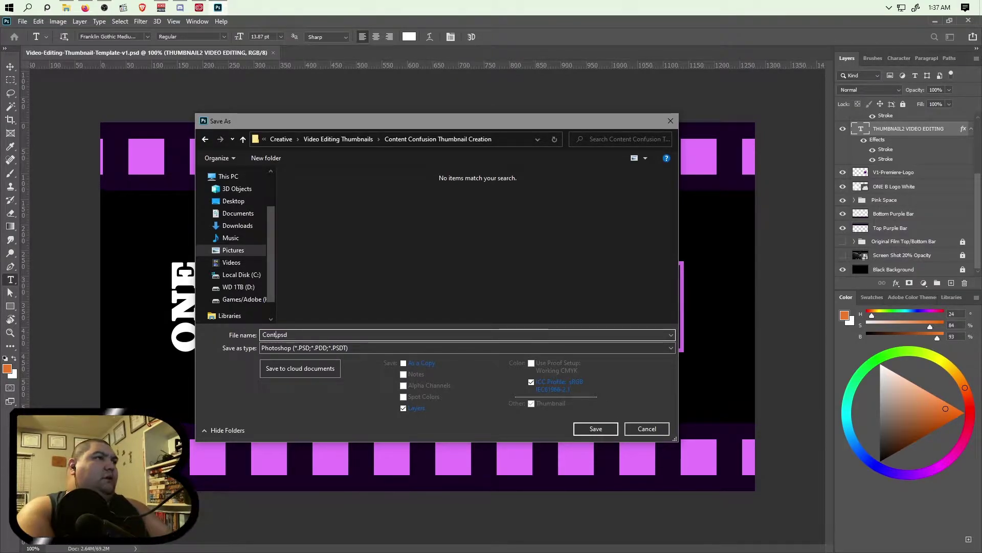
{"action": "type", "text": "nt"}
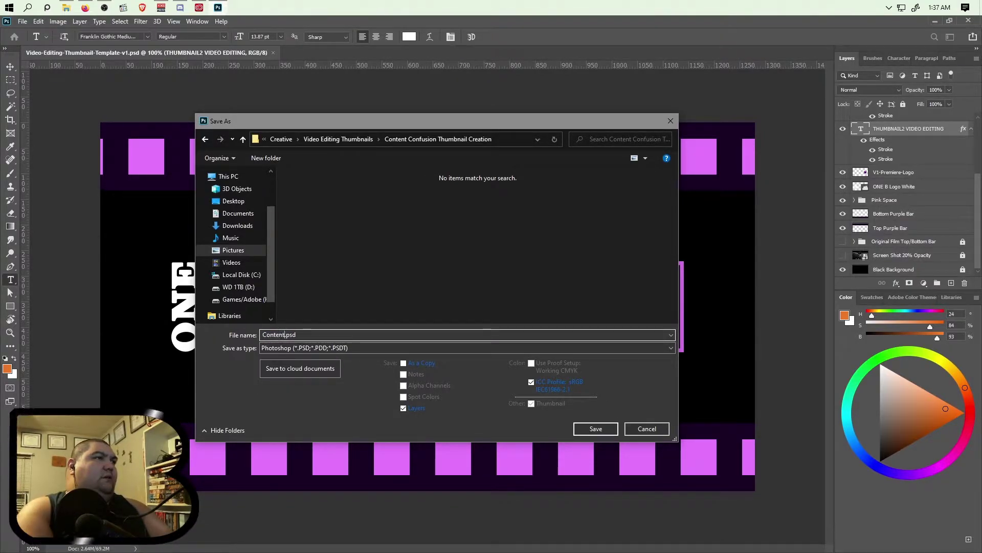
{"action": "type", "text": " Confusion Thum"}
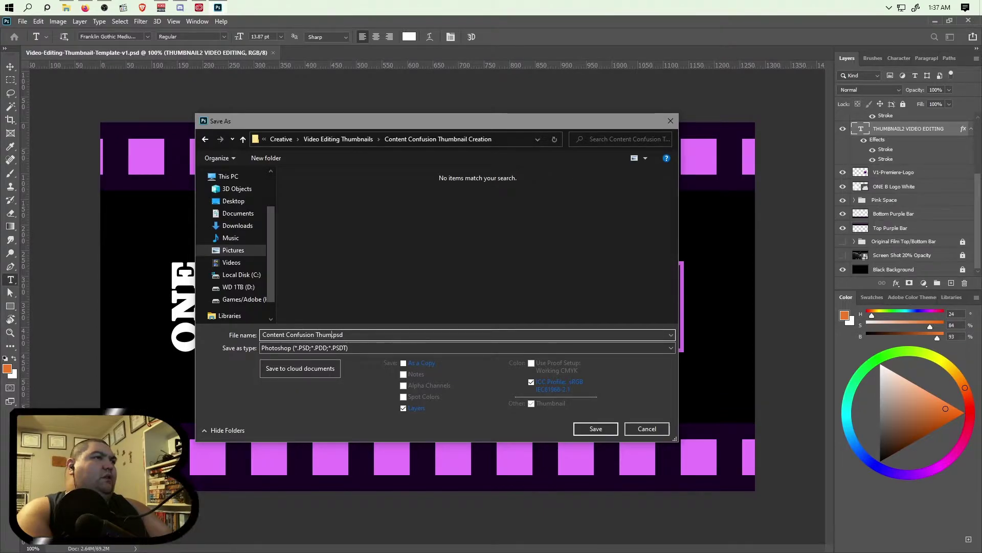
{"action": "type", "text": "bnail Template"}
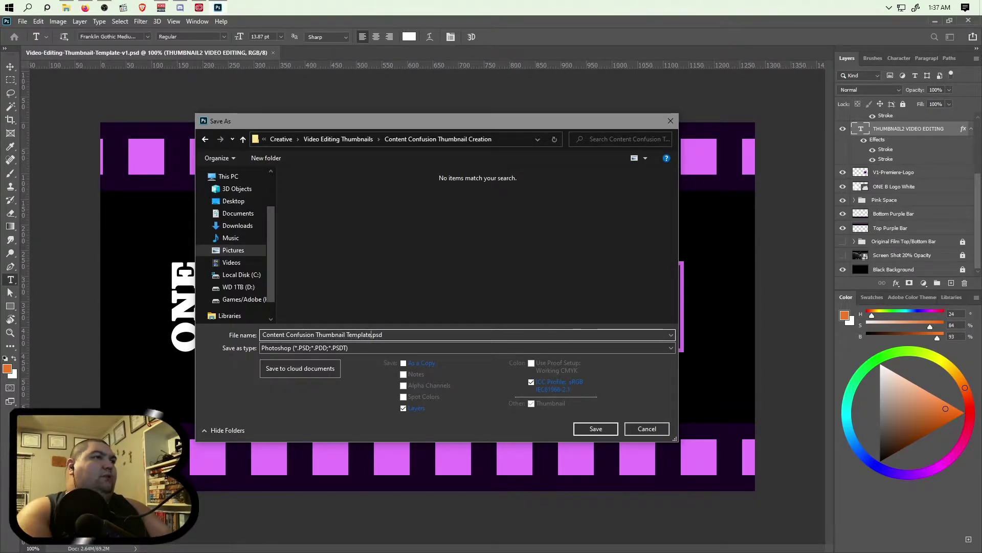
{"action": "left_click", "coordinate": [606, 430]}
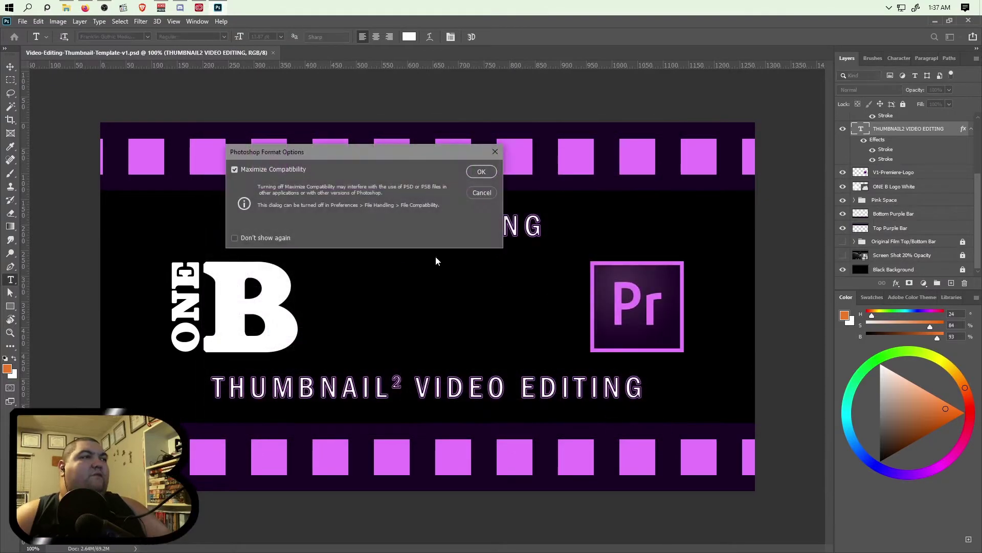
{"action": "left_click", "coordinate": [480, 171]}
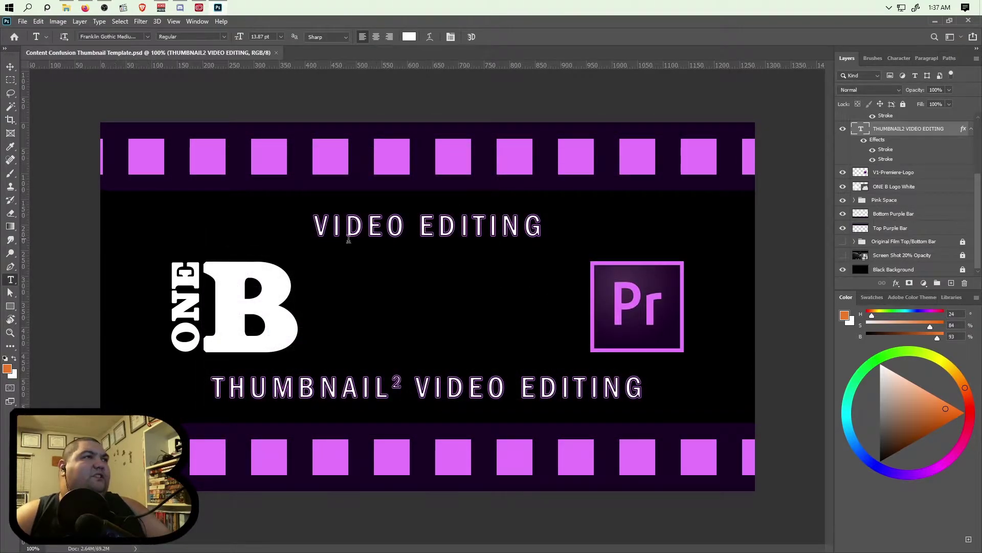
Replace the bottom title line with 'CONTENT CONFUSION' and widen its text box.
{"action": "left_click", "coordinate": [244, 383]}
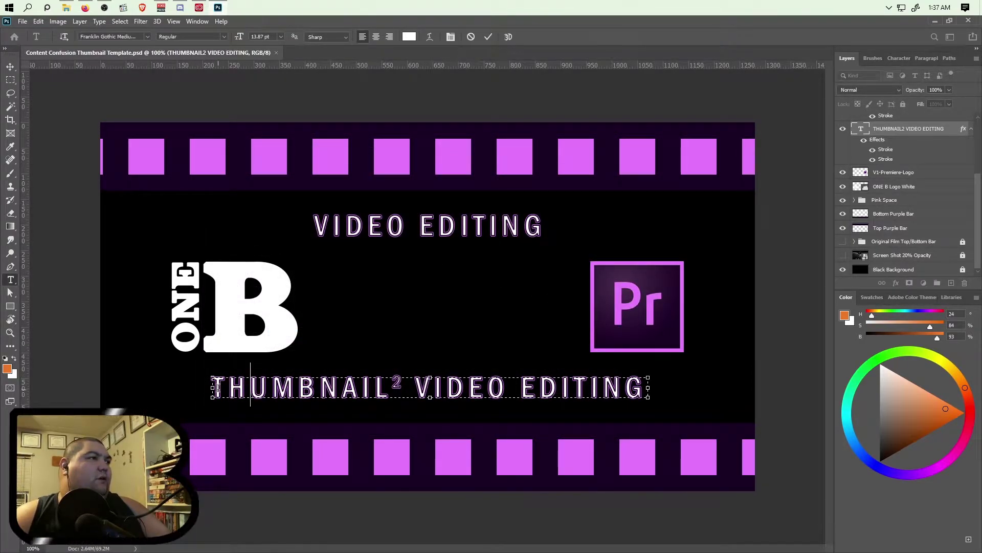
{"action": "left_click_drag", "start_coordinate": [217, 388], "coordinate": [704, 404]}
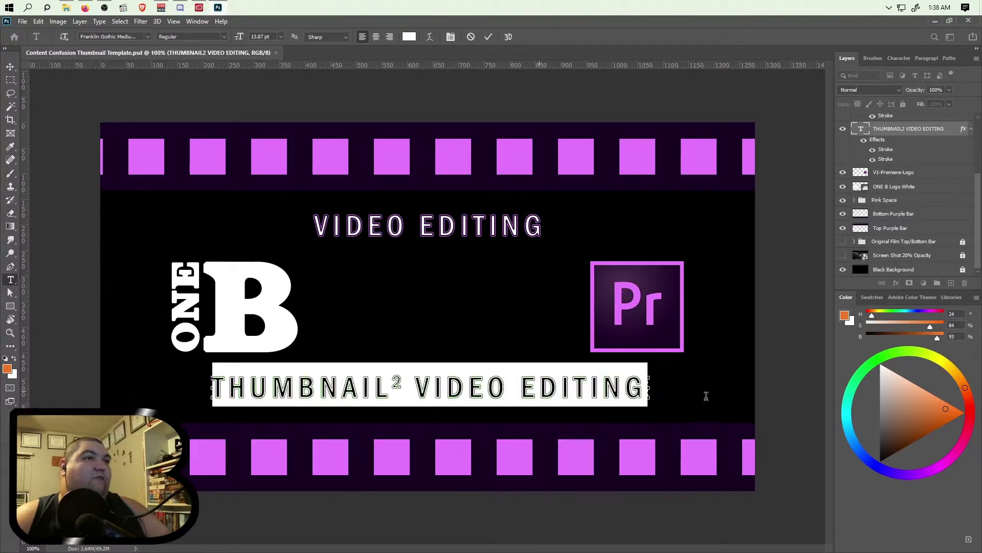
{"action": "type", "text": "CONTEN"}
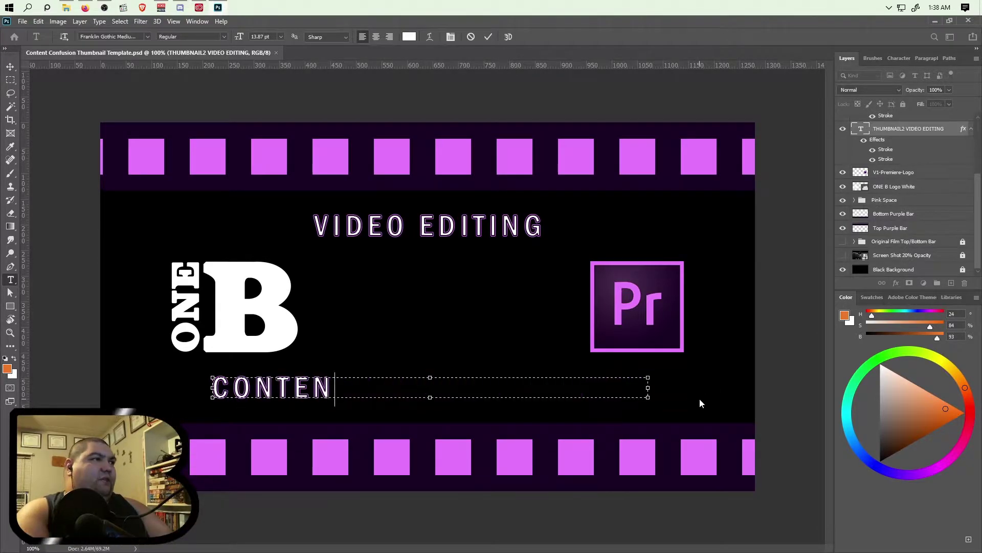
{"action": "type", "text": "T CONFU"}
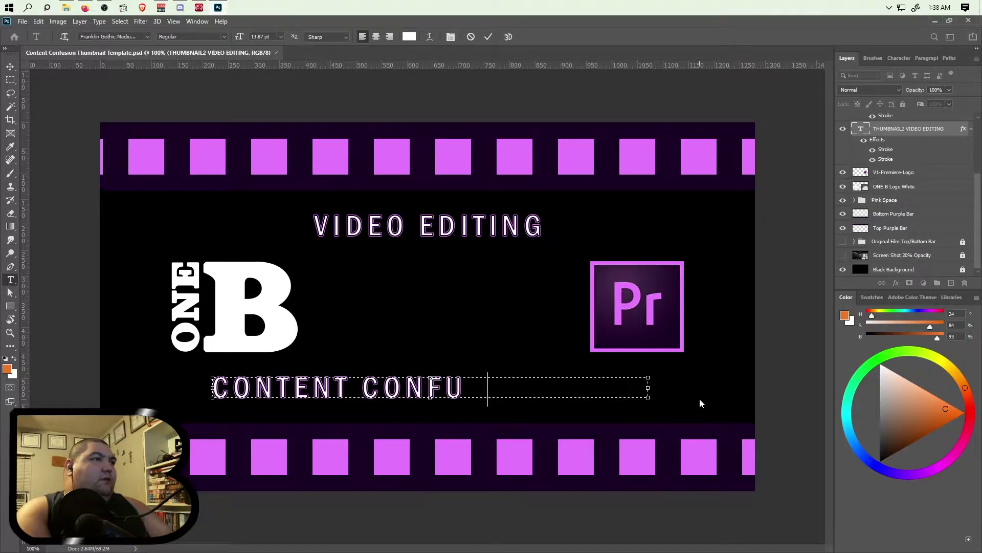
{"action": "type", "text": "SION"}
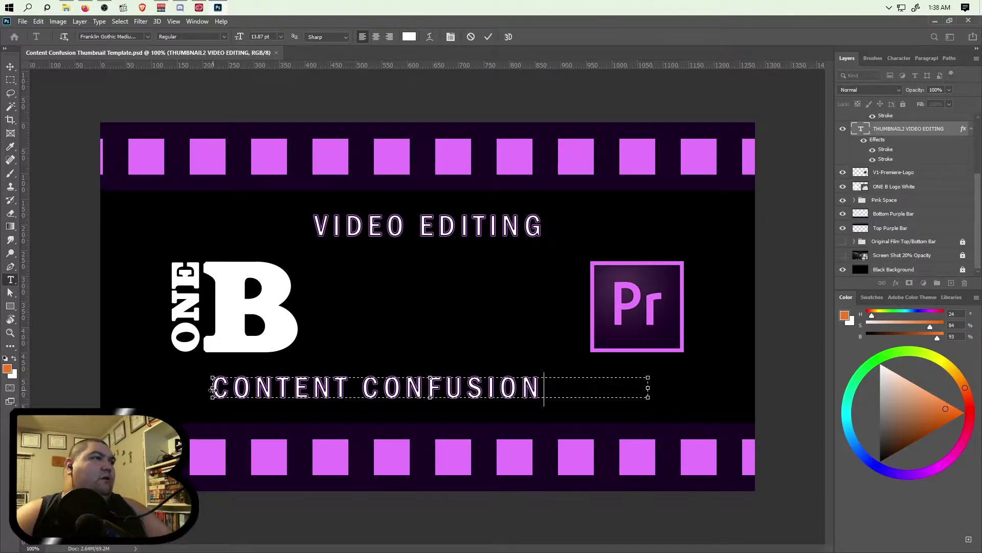
{"action": "left_click_drag", "start_coordinate": [213, 387], "coordinate": [150, 387]}
{"action": "left_click_drag", "start_coordinate": [647, 388], "coordinate": [727, 387]}
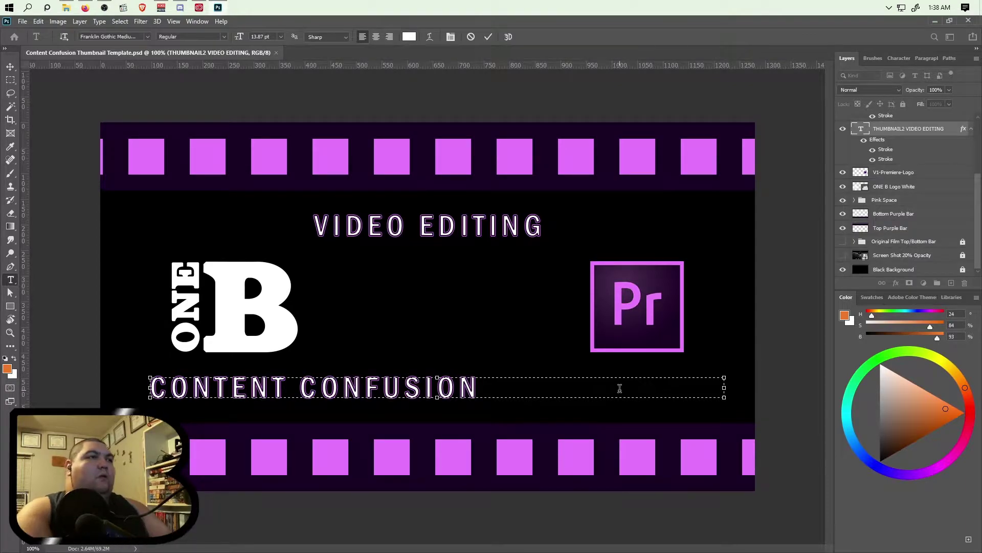
Append 'THUMBNAIL' to the line and stretch the text box further across the canvas.
{"action": "type", "text": "THUTHU"}
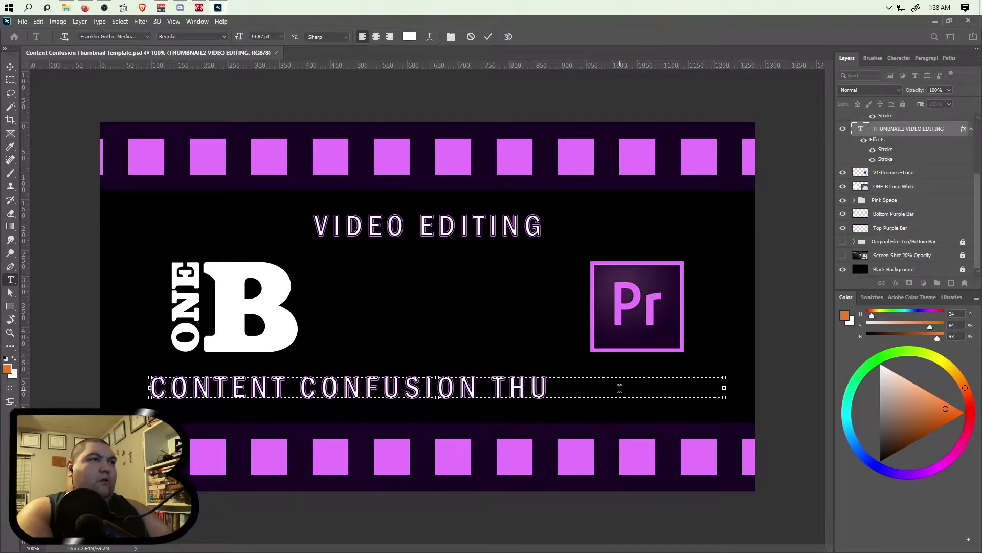
{"action": "type", "text": "MBNAIL"}
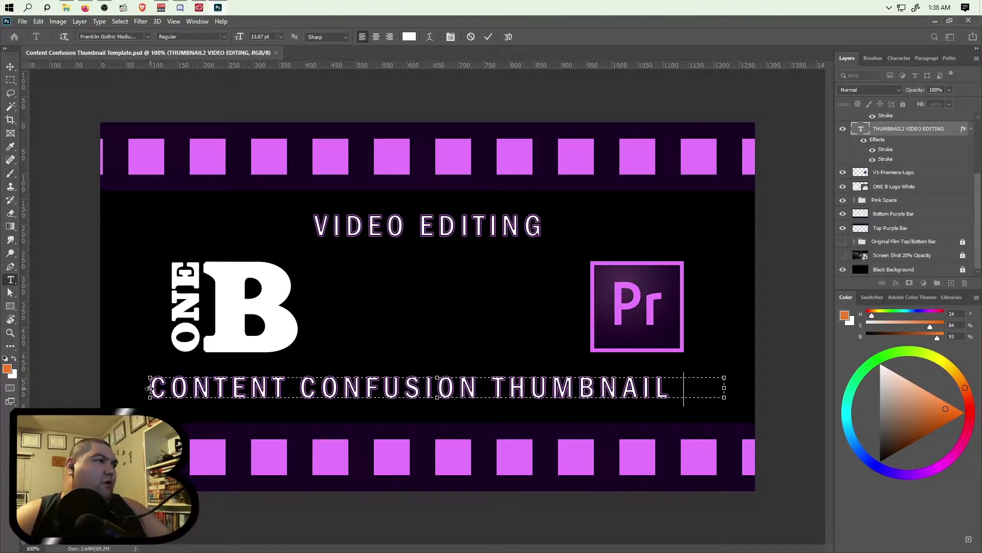
{"action": "left_click_drag", "start_coordinate": [150, 387], "coordinate": [112, 387]}
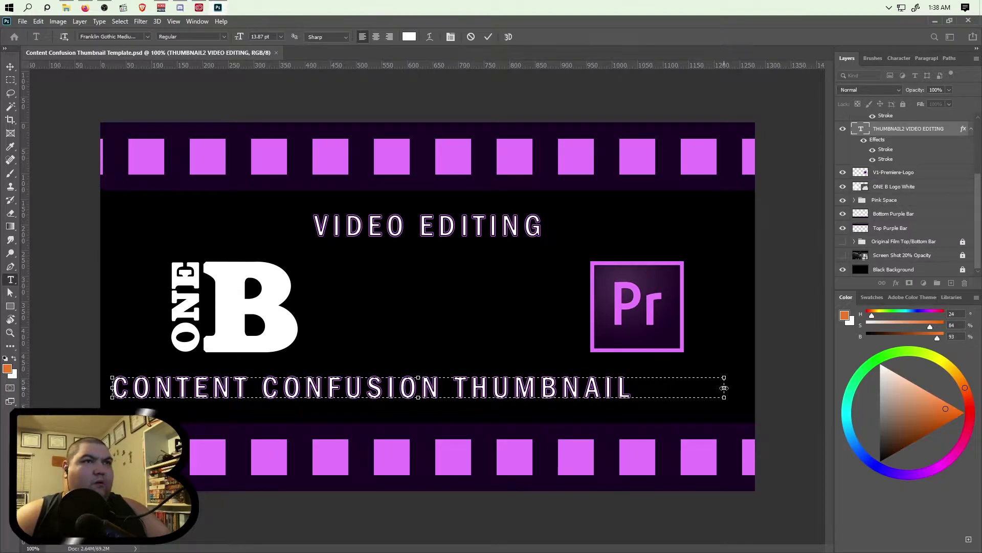
{"action": "left_click_drag", "start_coordinate": [723, 388], "coordinate": [739, 388]}
{"action": "type", "text": "CRE"}
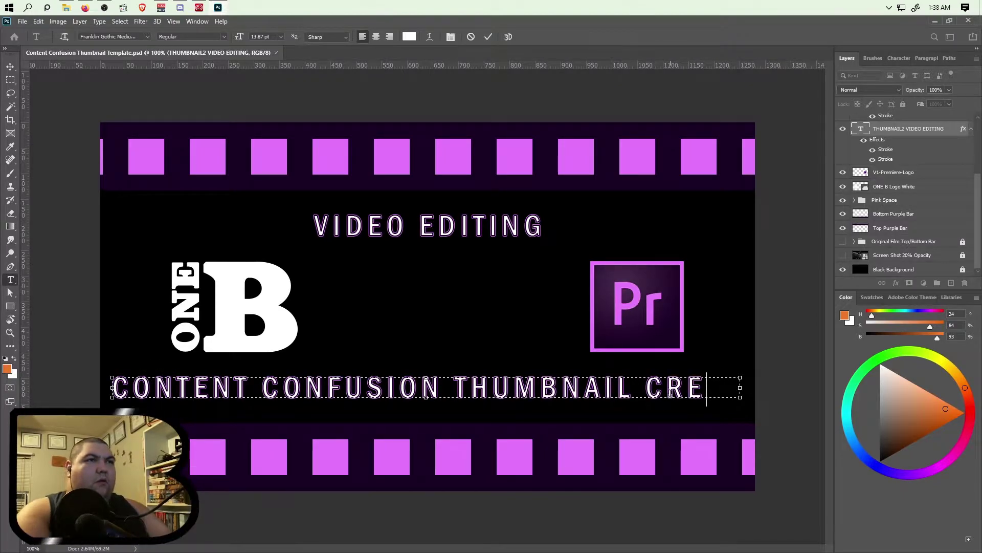
{"action": "key", "text": "BackSpace"}
{"action": "key", "text": "BackSpace"}
{"action": "key", "text": "BackSpace"}
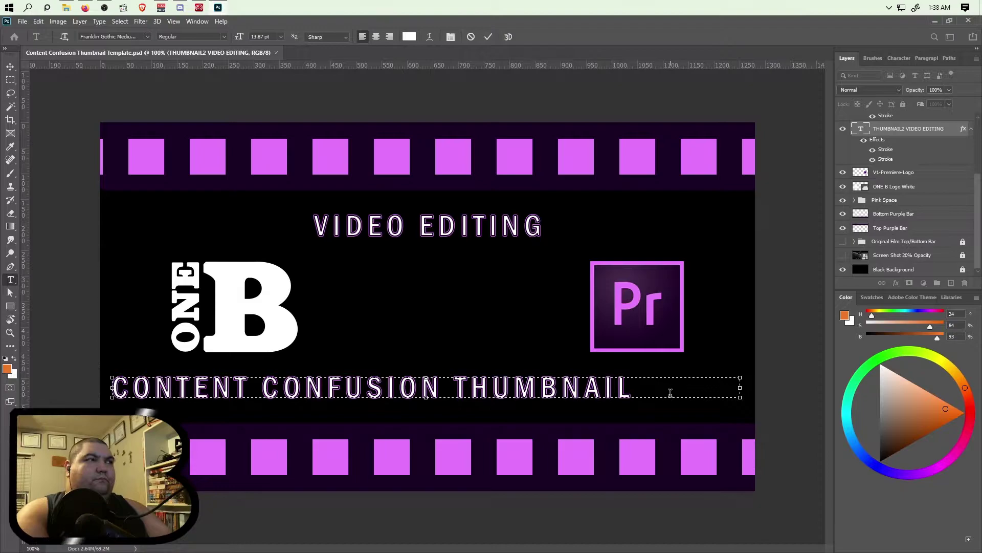
Break the title into 'CONTENT CONFUSION' / 'THUMBNAIL CREATION' and shrink the box to about 663 px.
{"action": "key", "text": "BackSpace"}
{"action": "key", "text": "BackSpace"}
{"action": "key", "text": "BackSpace"}
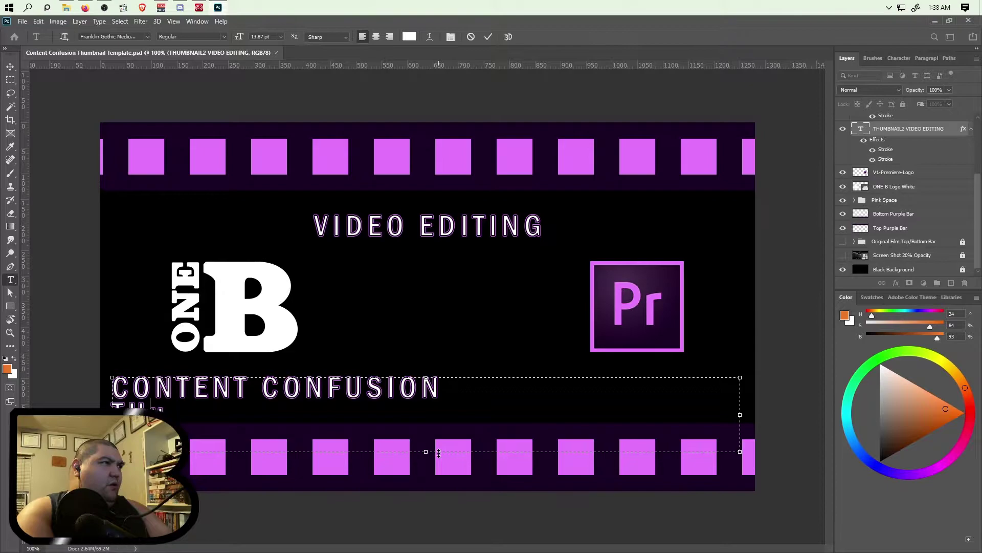
{"action": "type", "text": "UMBNAIL"}
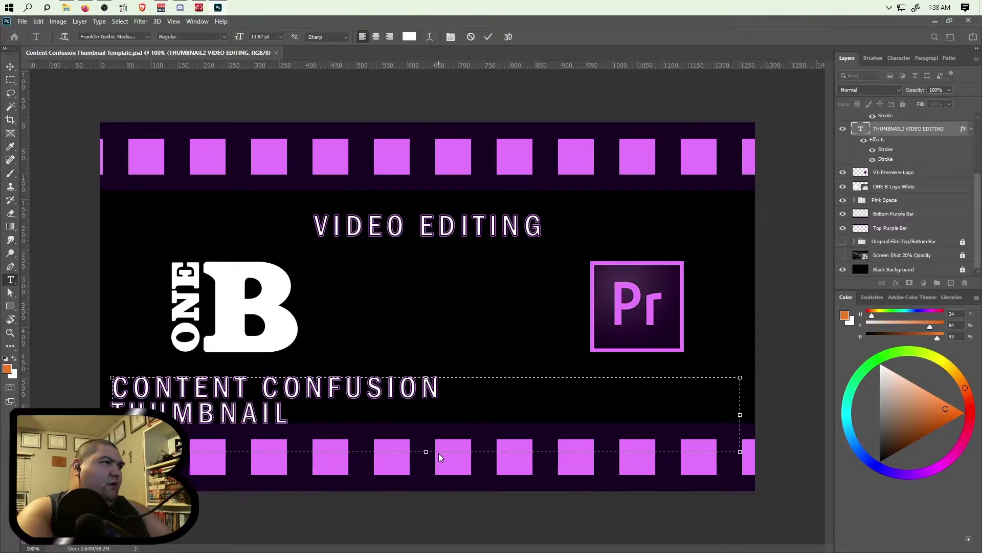
{"action": "type", "text": " CREATION"}
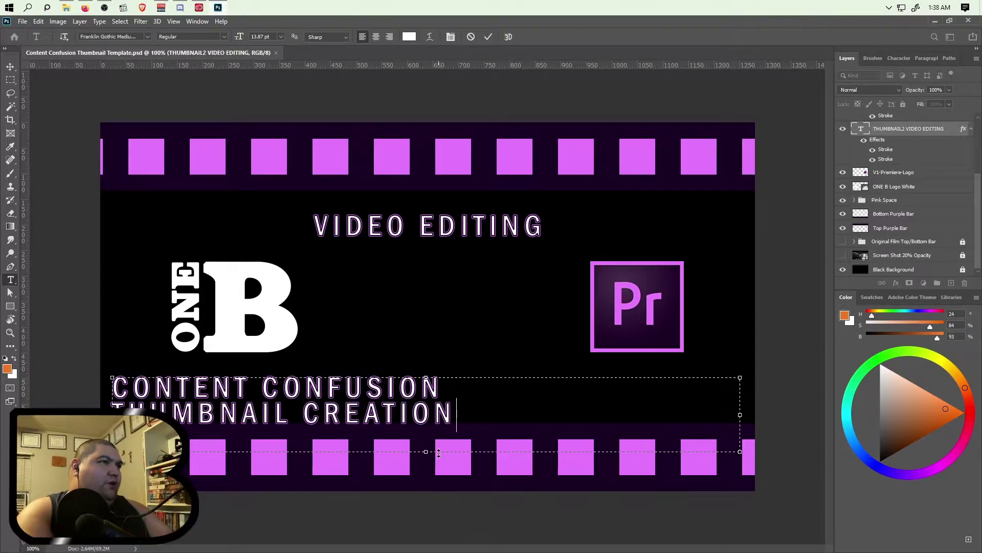
{"action": "left_click_drag", "start_coordinate": [426, 451], "coordinate": [421, 427]}
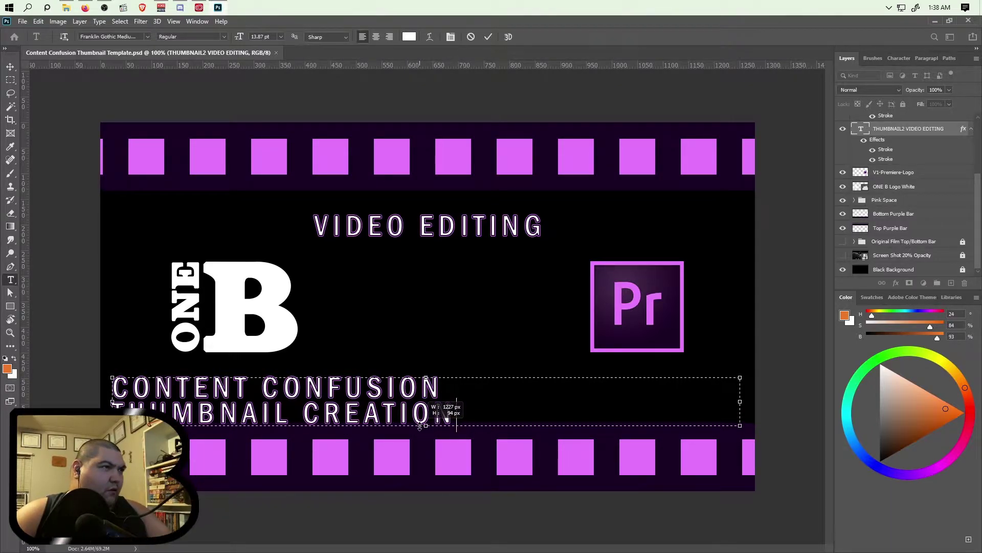
{"action": "left_click_drag", "start_coordinate": [739, 402], "coordinate": [452, 407]}
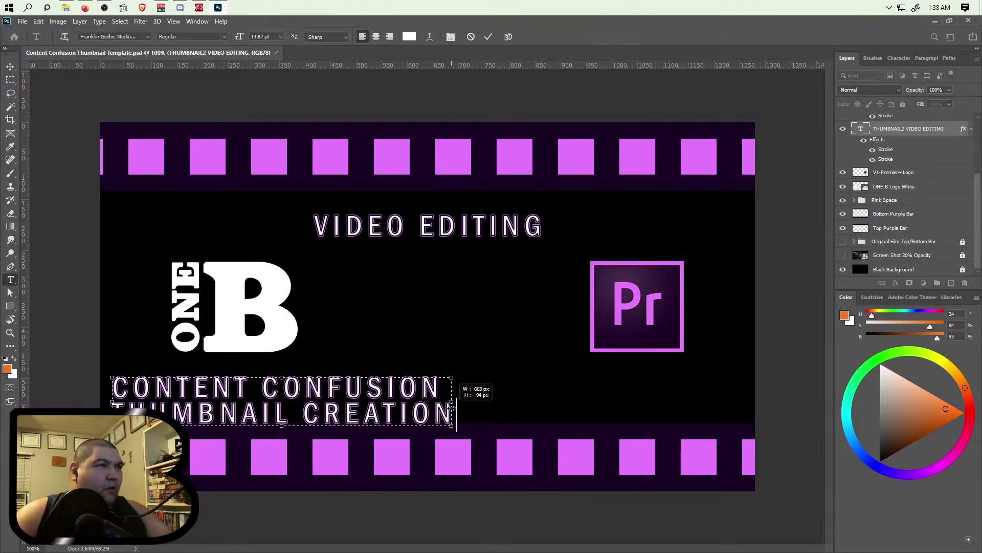
Centre-align both title lines in the Paragraph panel, commit the text and save.
{"action": "triple_click", "coordinate": [257, 405]}
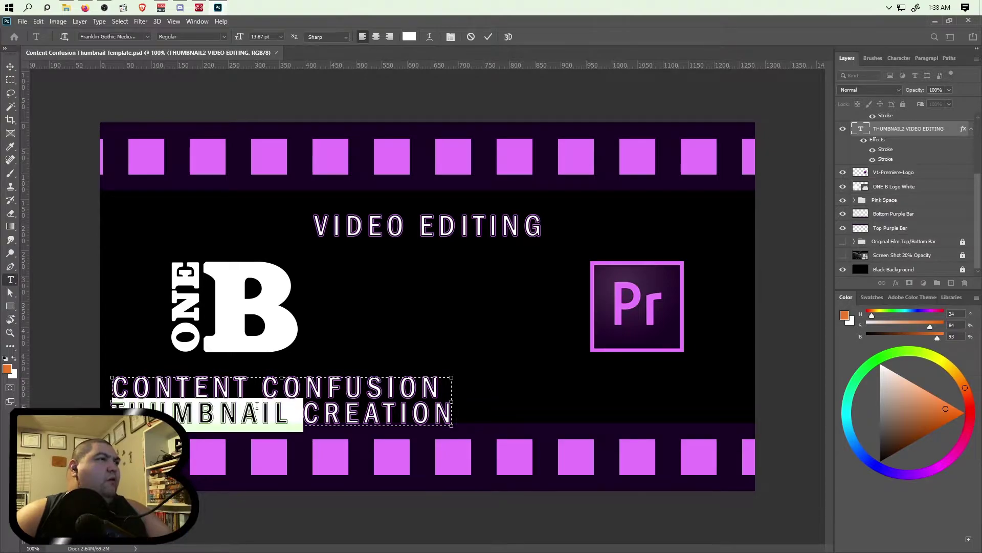
{"action": "left_click", "coordinate": [251, 401]}
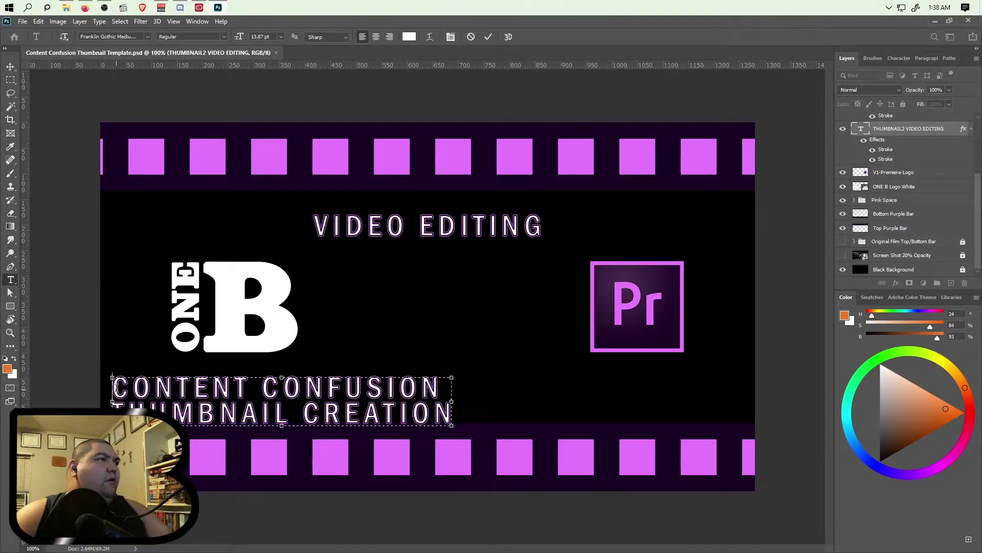
{"action": "left_click_drag", "start_coordinate": [113, 388], "coordinate": [491, 413]}
{"action": "left_click", "coordinate": [925, 58]}
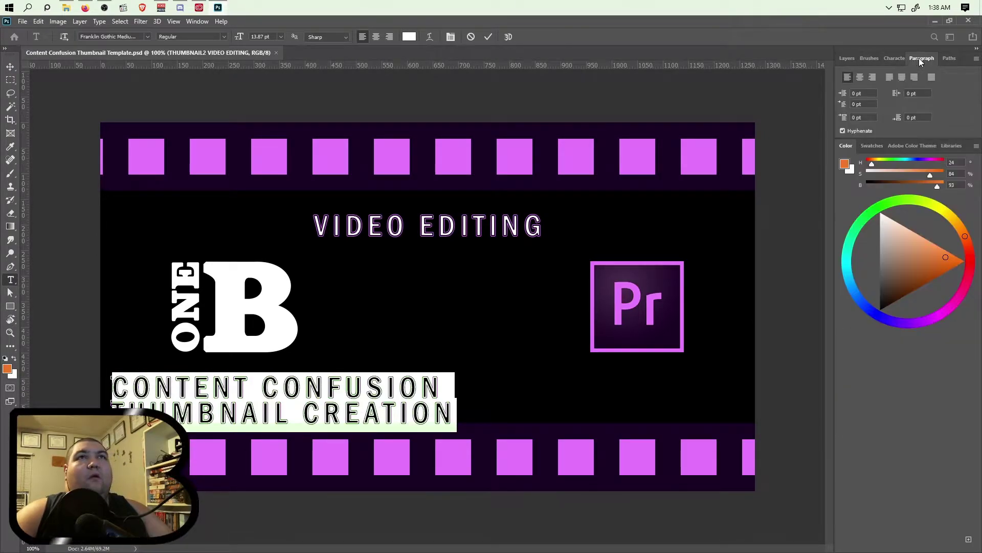
{"action": "left_click", "coordinate": [860, 76]}
{"action": "left_click", "coordinate": [415, 417]}
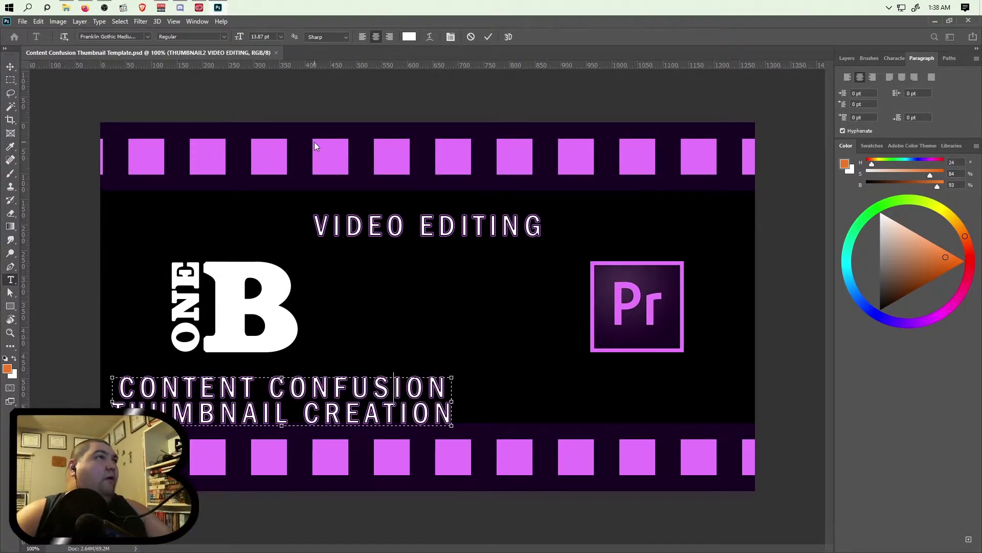
{"action": "left_click", "coordinate": [489, 37]}
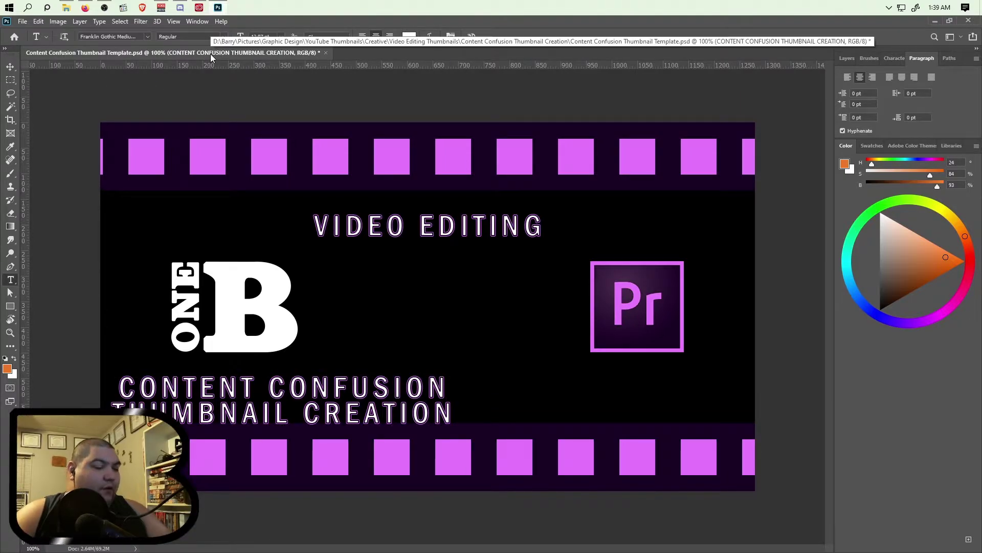
{"action": "key", "text": "ctrl+s"}
Centre the title horizontally on the canvas and place it just above the lower film strip.
{"action": "key", "text": "v"}
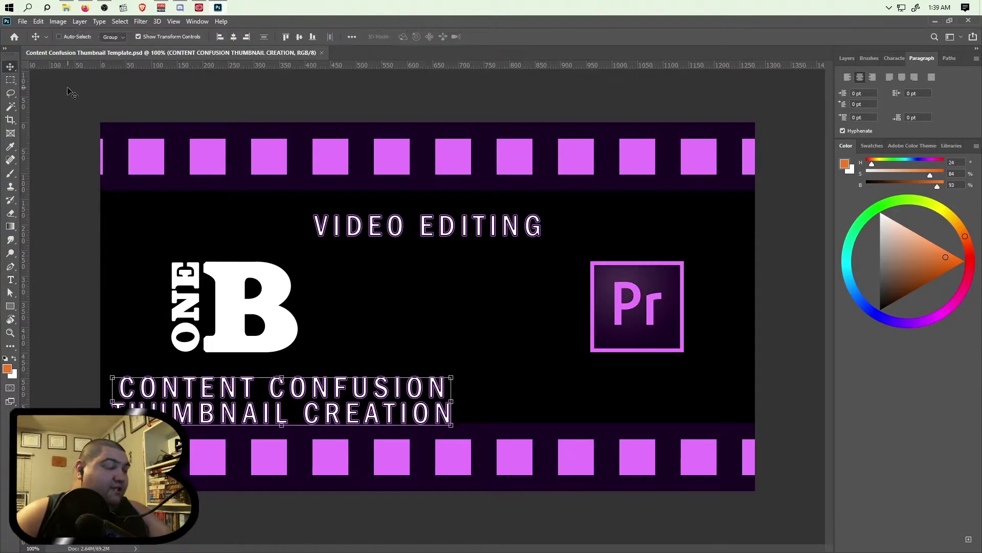
{"action": "left_click", "coordinate": [234, 37]}
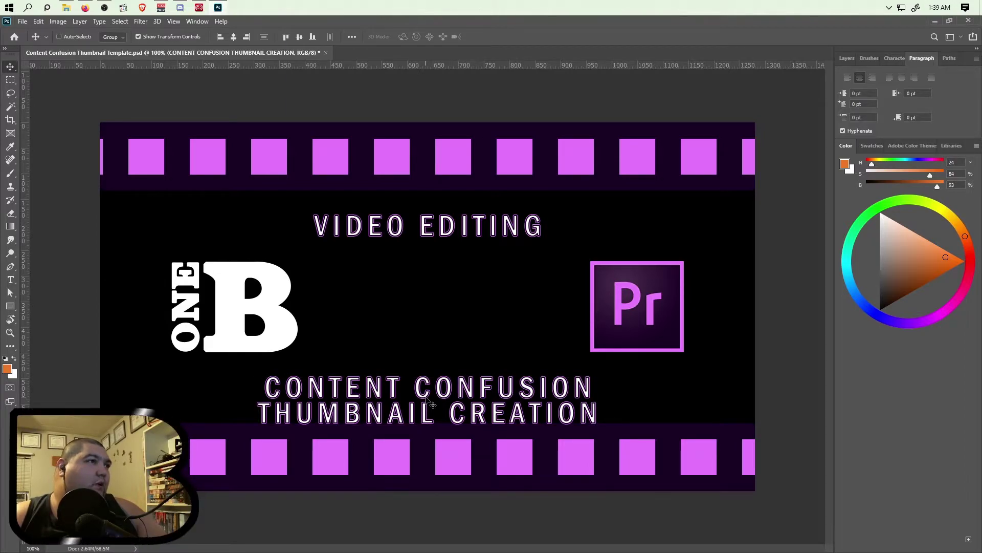
{"action": "left_click_drag", "start_coordinate": [426, 398], "coordinate": [425, 387]}
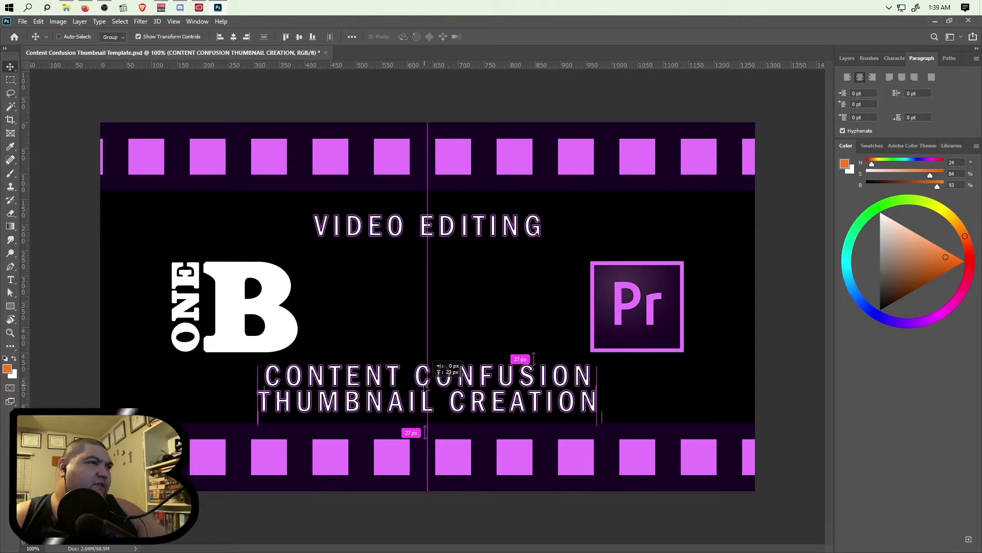
{"action": "left_click_drag", "start_coordinate": [425, 386], "coordinate": [425, 382]}
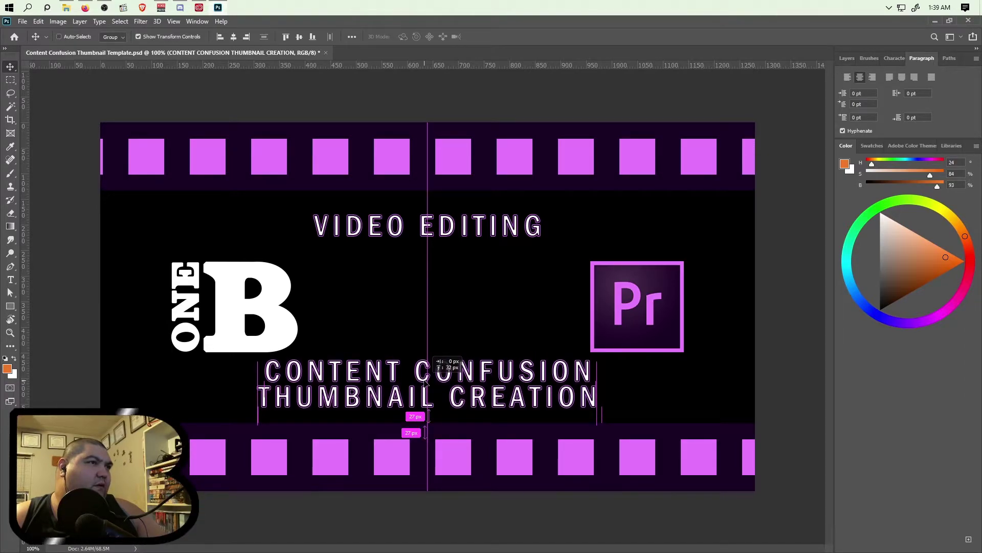
{"action": "left_click_drag", "start_coordinate": [425, 381], "coordinate": [425, 396]}
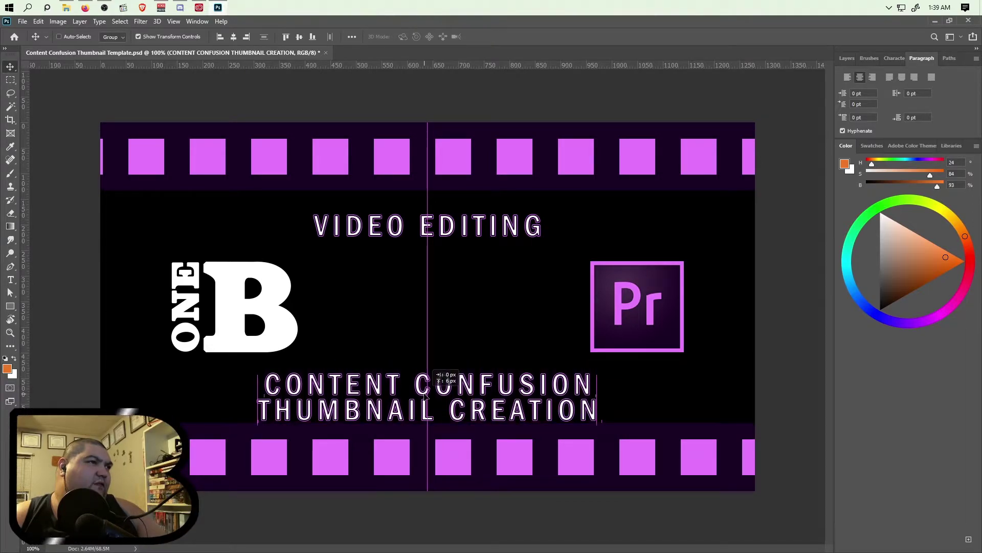
{"action": "left_click_drag", "start_coordinate": [426, 395], "coordinate": [425, 395]}
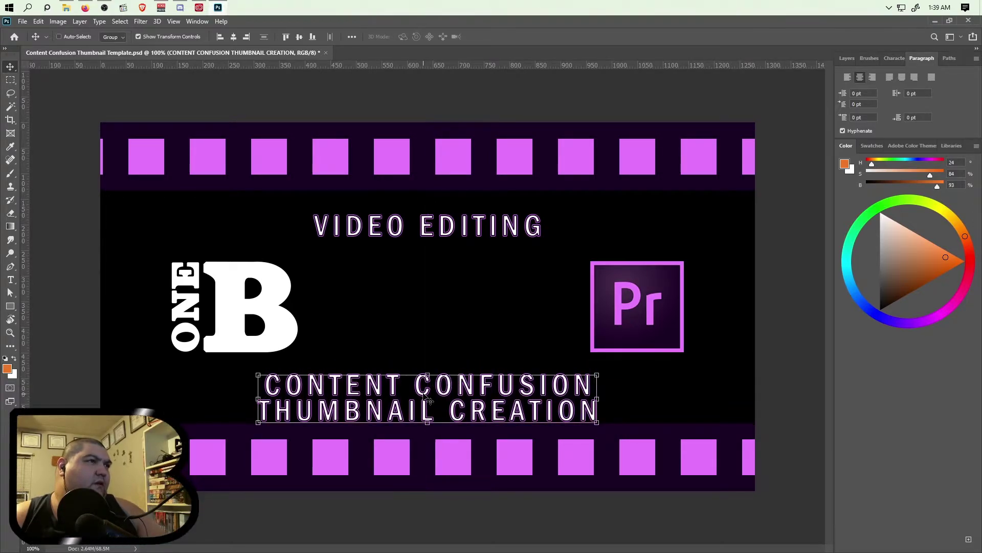
Draw a small rectangular marquee selection just below the big B.
{"action": "scroll", "coordinate": [162, 372], "scroll_direction": "up", "scroll_amount": 1}
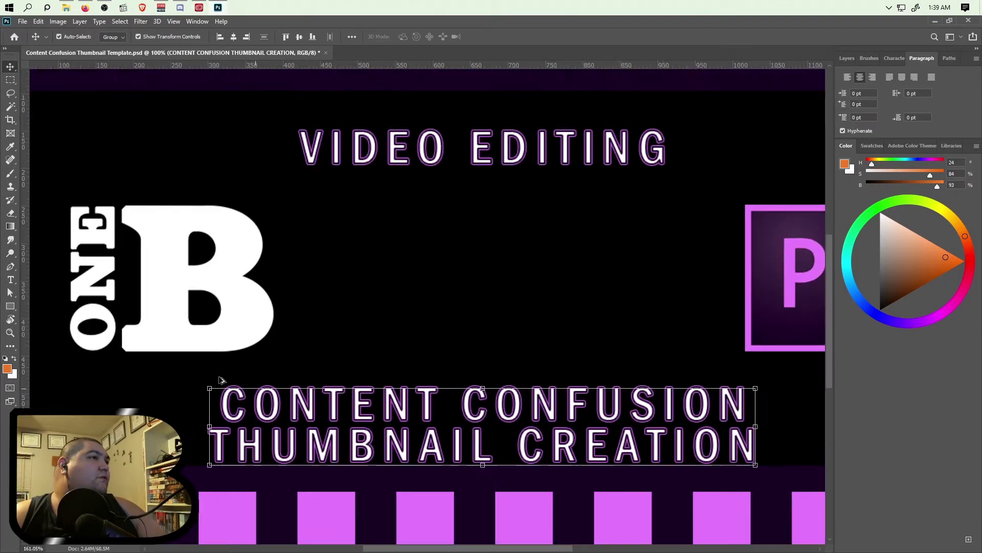
{"action": "scroll", "coordinate": [167, 359], "scroll_direction": "up", "scroll_amount": 1}
{"action": "scroll", "coordinate": [171, 339], "scroll_direction": "up", "scroll_amount": 1}
{"action": "left_click", "coordinate": [10, 80]}
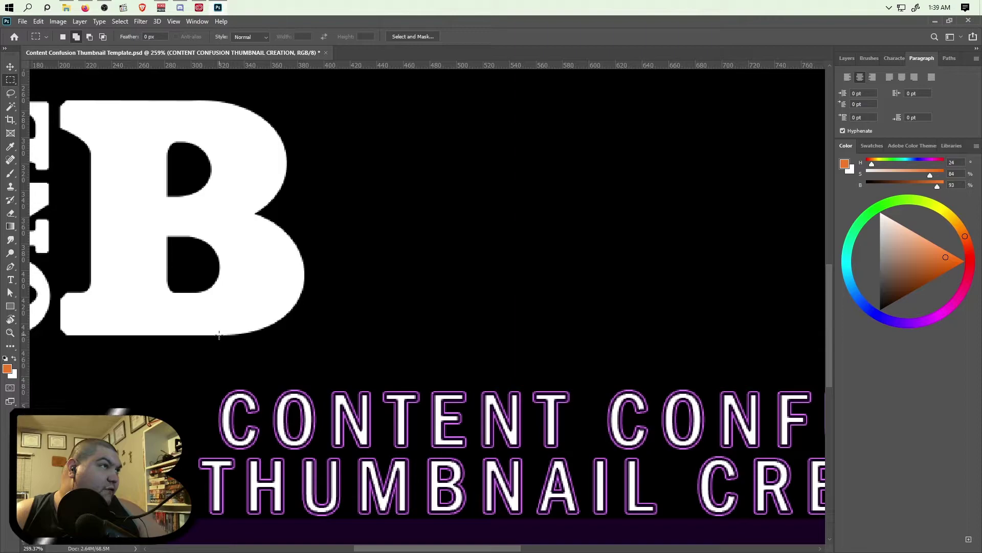
{"action": "mouse_move", "coordinate": [219, 335]}
{"action": "left_mouse_down"}
{"action": "mouse_move", "coordinate": [286, 387]}
{"action": "mouse_move", "coordinate": [277, 389]}
{"action": "mouse_move", "coordinate": [268, 362]}
{"action": "left_mouse_up"}
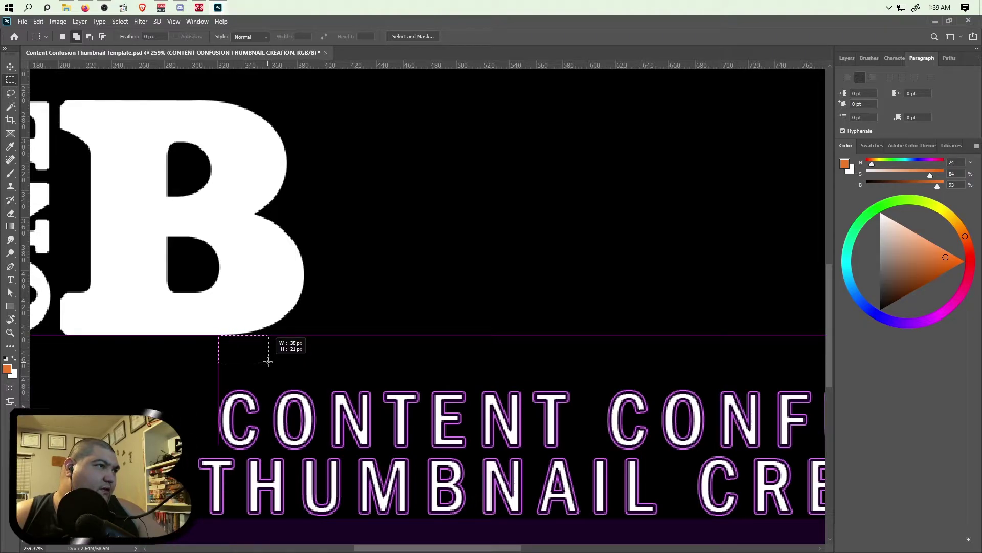
{"action": "left_click_drag", "start_coordinate": [268, 362], "coordinate": [268, 362]}
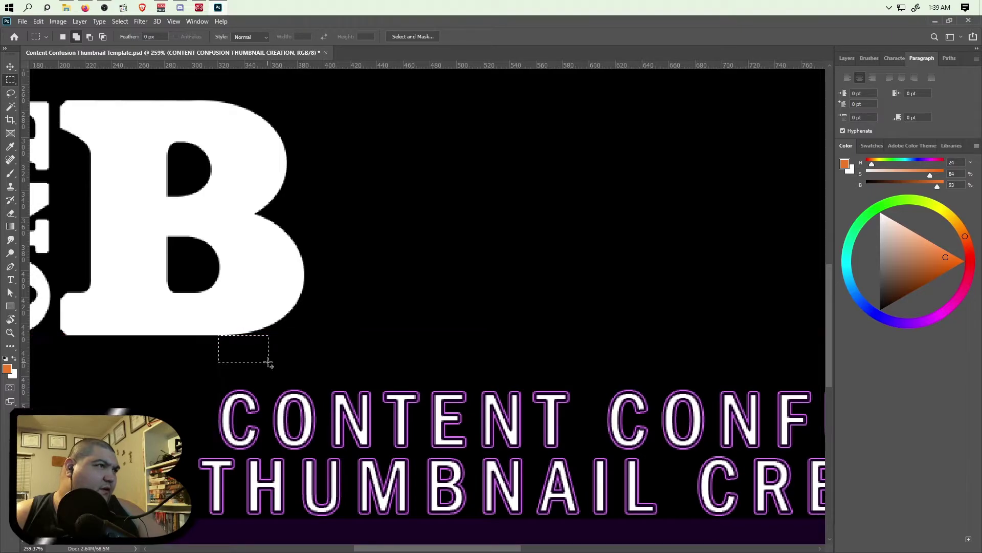
Add a new layer named Spacer 5 above VIDEO EDITING and fill the selection with orange.
{"action": "left_click", "coordinate": [847, 58]}
{"action": "scroll", "coordinate": [904, 126], "scroll_direction": "up", "scroll_amount": 2}
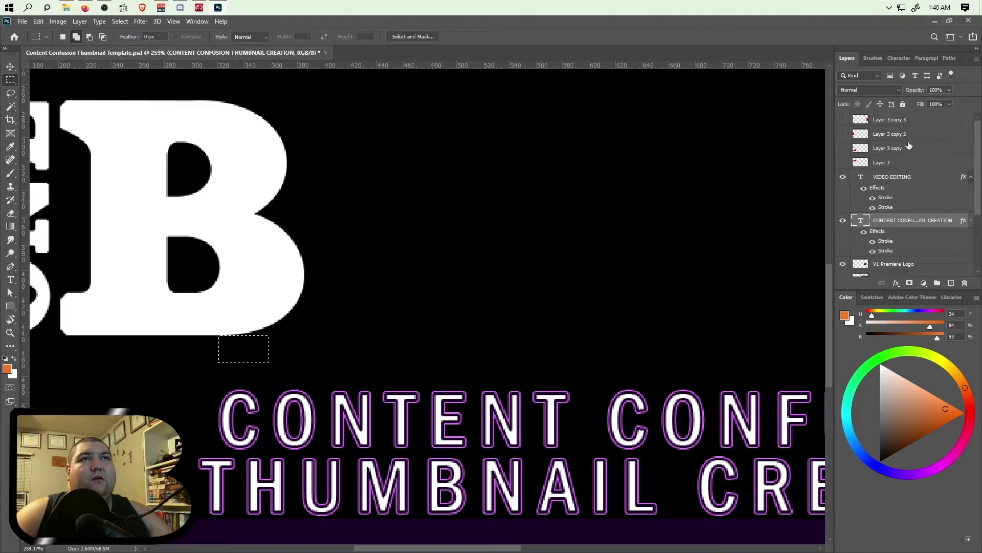
{"action": "left_click", "coordinate": [857, 120]}
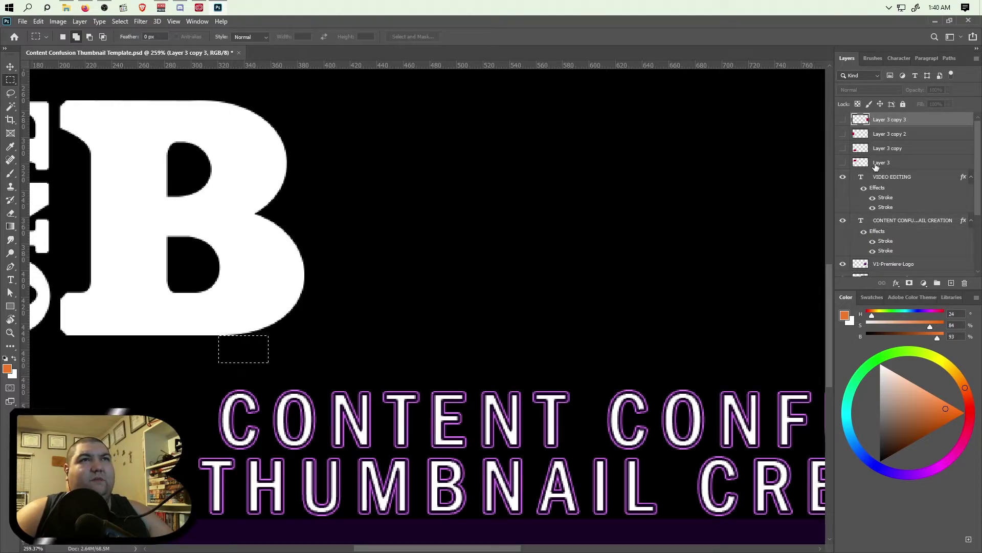
{"action": "left_click", "coordinate": [905, 183]}
{"action": "left_click", "coordinate": [951, 283]}
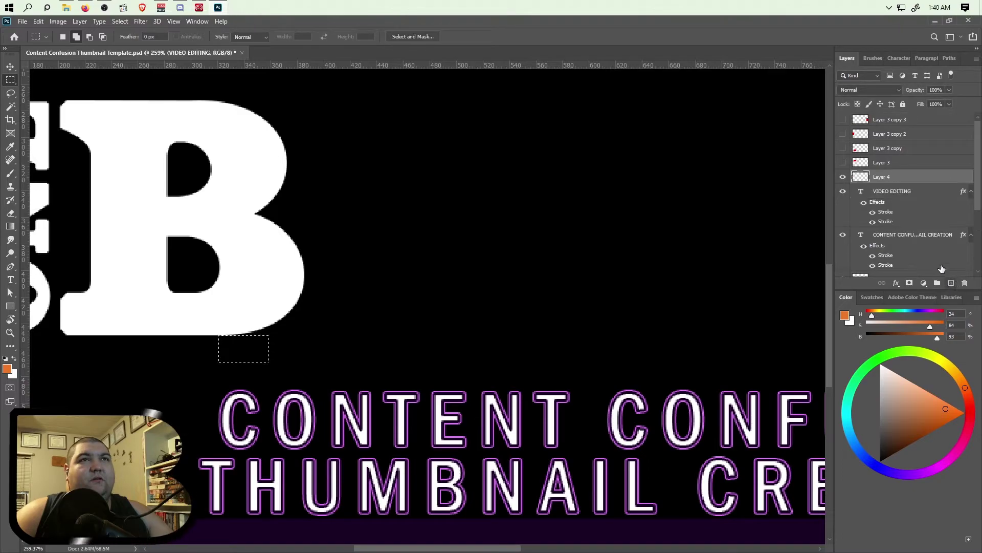
{"action": "double_click", "coordinate": [883, 176]}
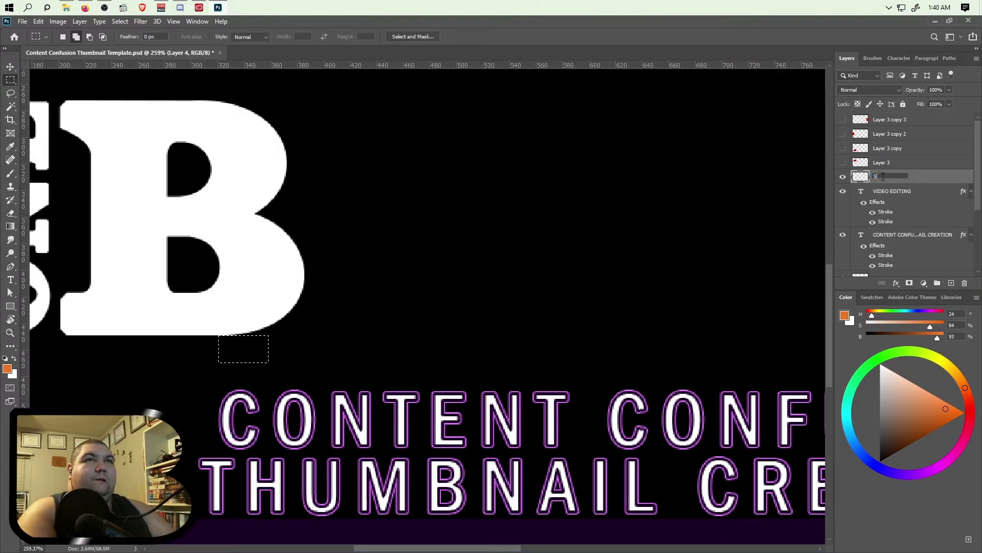
{"action": "type", "text": "Spacer 5"}
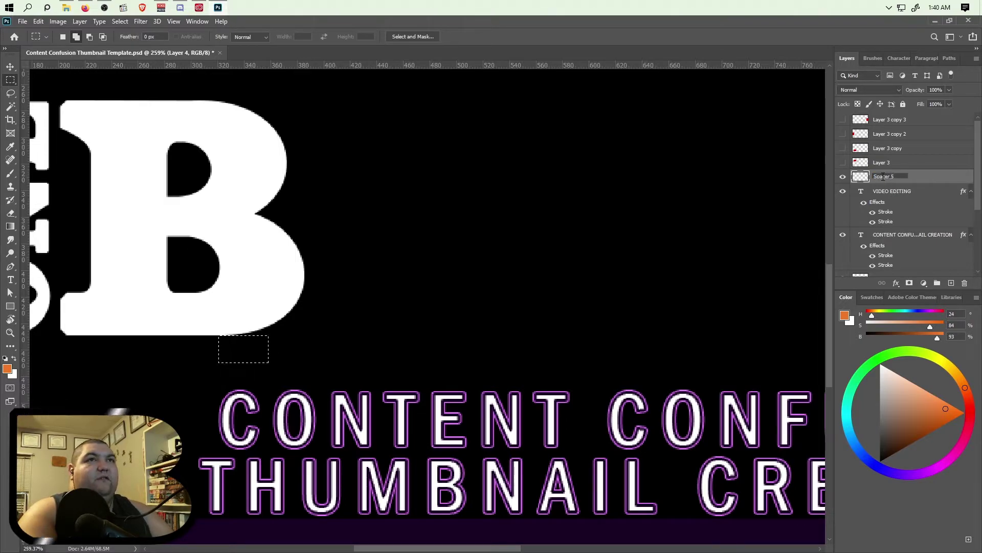
{"action": "key", "text": "Return"}
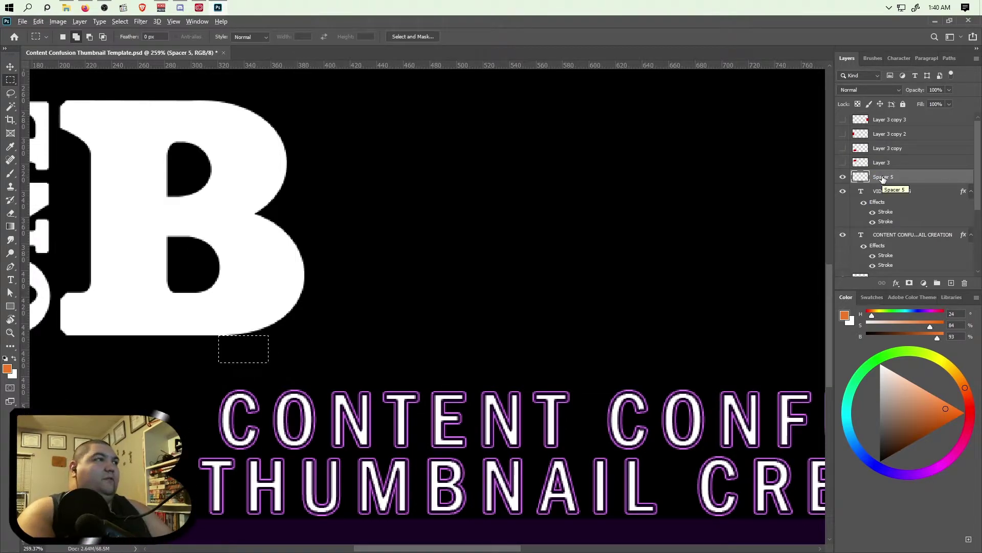
{"action": "key", "text": "alt+BackSpace"}
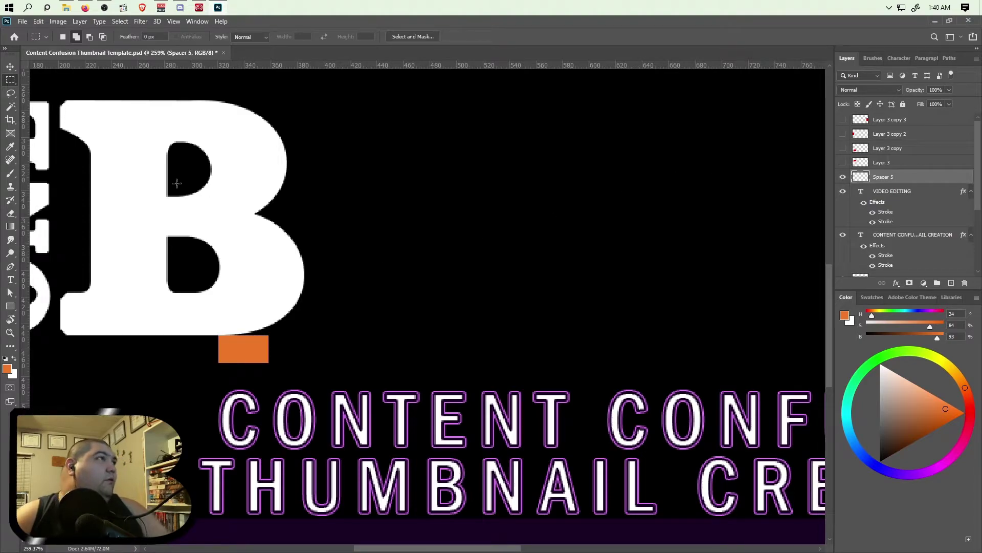
Move the two-line title up about 50 px.
{"action": "key", "text": "v"}
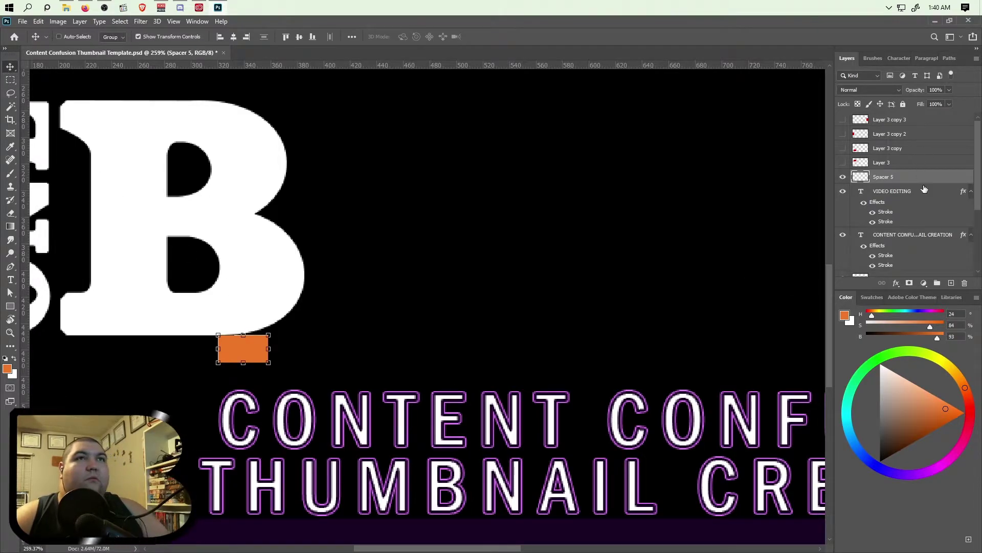
{"action": "left_click", "coordinate": [470, 421], "text": "ctrl"}
{"action": "left_click_drag", "start_coordinate": [470, 421], "coordinate": [470, 394]}
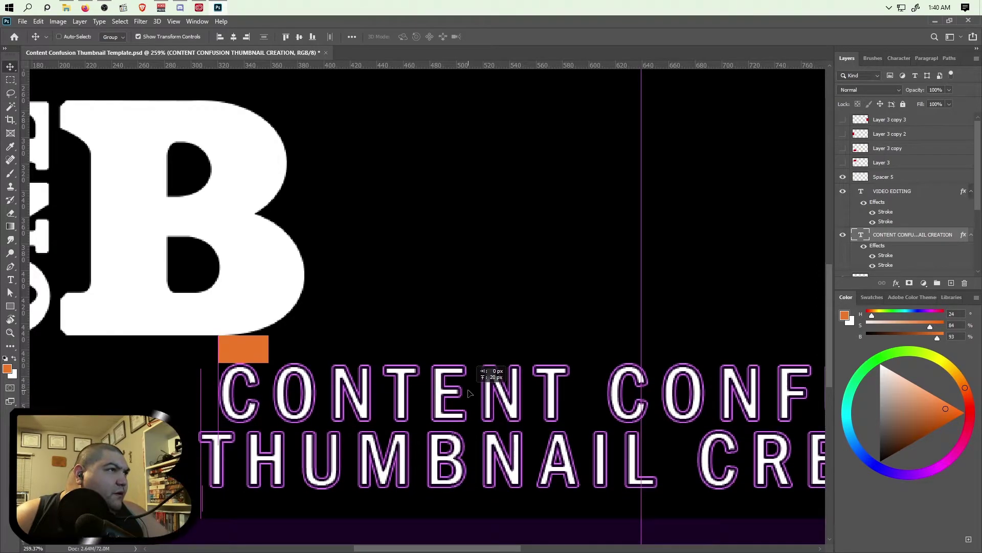
Drag the orange Spacer 5 rectangle beneath the title to gauge the gap, then hide Spacer 5.
{"action": "left_click", "coordinate": [896, 176]}
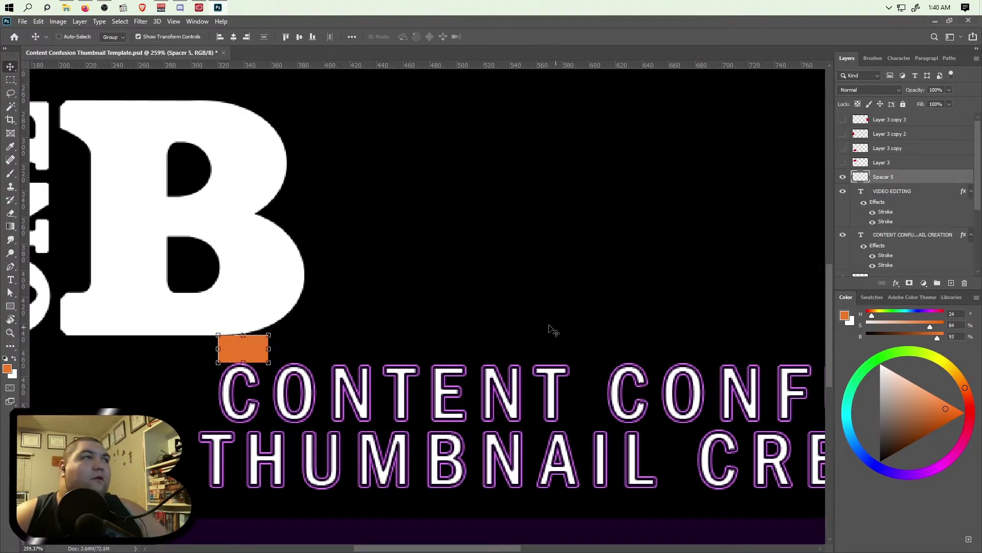
{"action": "scroll", "coordinate": [370, 336], "scroll_direction": "down", "scroll_amount": 2}
{"action": "left_click_drag", "start_coordinate": [254, 291], "coordinate": [249, 446]}
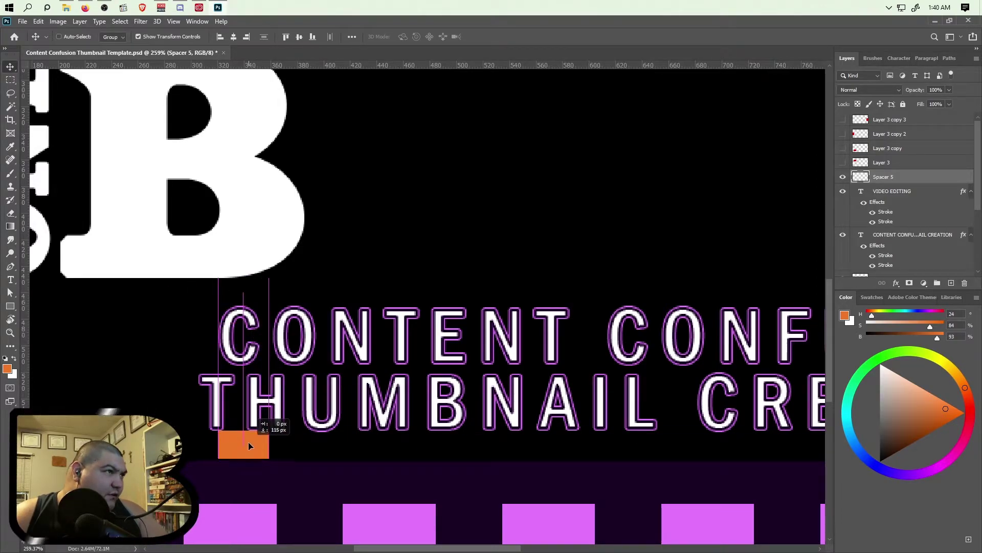
{"action": "scroll", "coordinate": [227, 468], "scroll_direction": "up", "scroll_amount": 5}
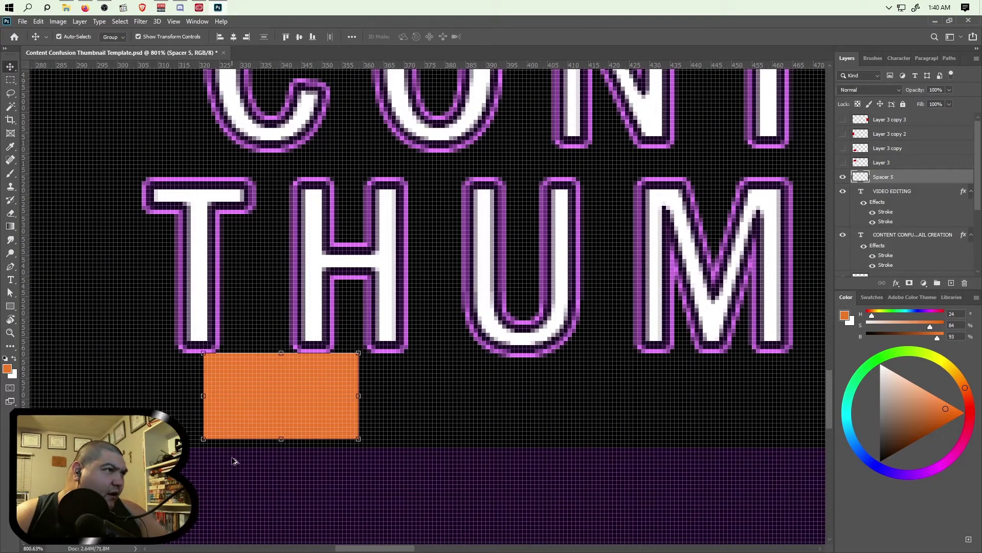
{"action": "scroll", "coordinate": [229, 466], "scroll_direction": "down", "scroll_amount": 2}
{"action": "scroll", "coordinate": [240, 460], "scroll_direction": "down", "scroll_amount": 2}
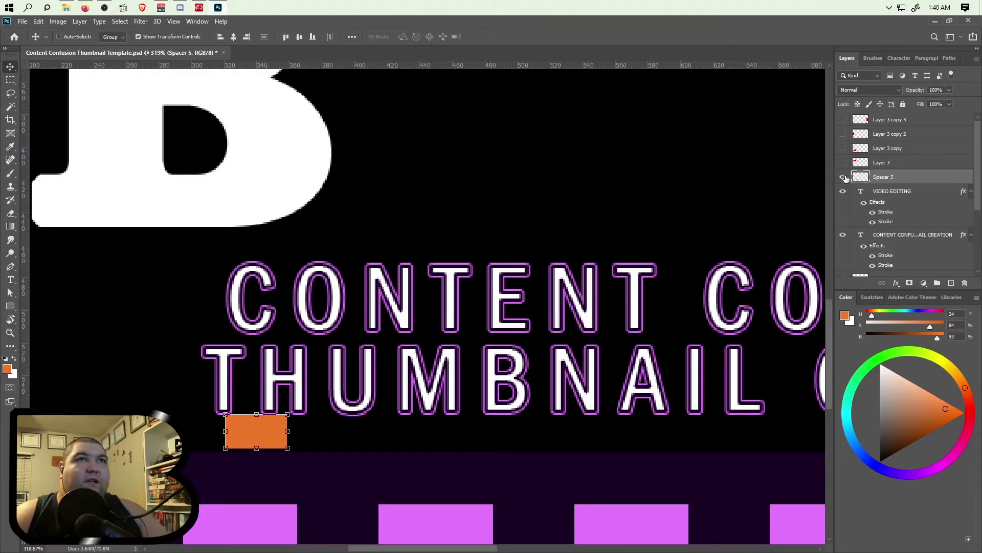
{"action": "left_click", "coordinate": [842, 176]}
{"action": "left_click", "coordinate": [909, 236]}
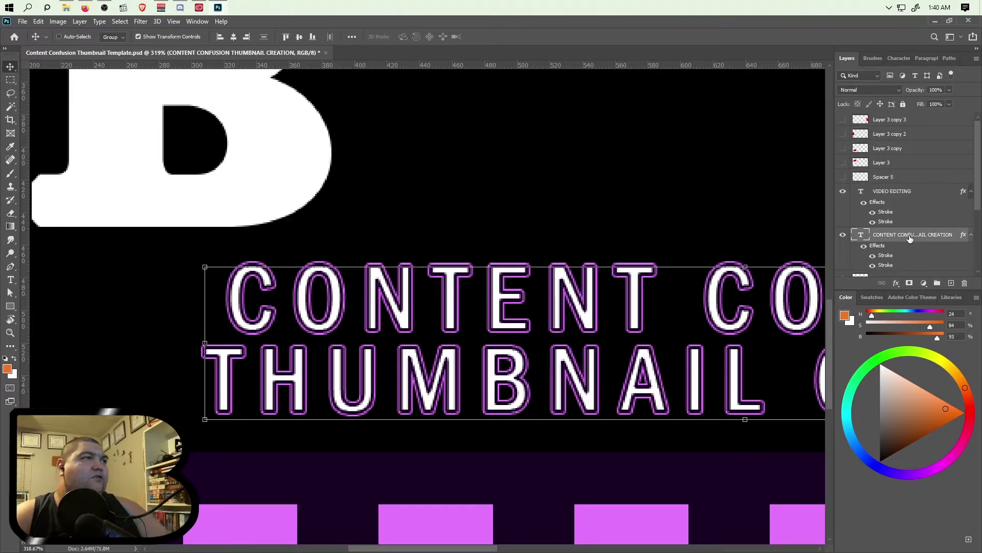
{"action": "scroll", "coordinate": [506, 219], "scroll_direction": "down", "scroll_amount": 2}
{"action": "scroll", "coordinate": [511, 215], "scroll_direction": "down", "scroll_amount": 1}
Turn on Auto-Select and align the title to the canvas's horizontal centre.
{"action": "scroll", "coordinate": [486, 230], "scroll_direction": "down", "scroll_amount": 1}
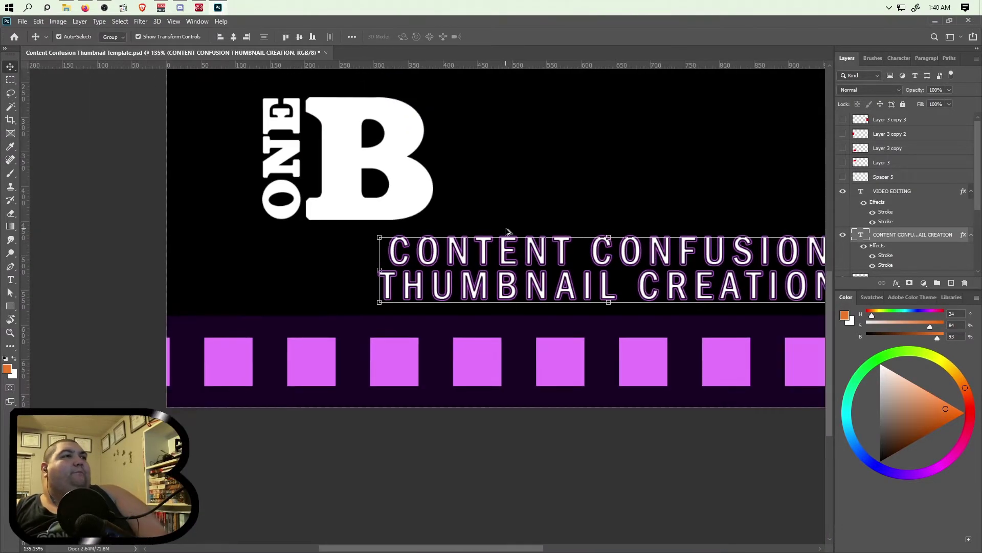
{"action": "scroll", "coordinate": [409, 266], "scroll_direction": "down", "scroll_amount": 2}
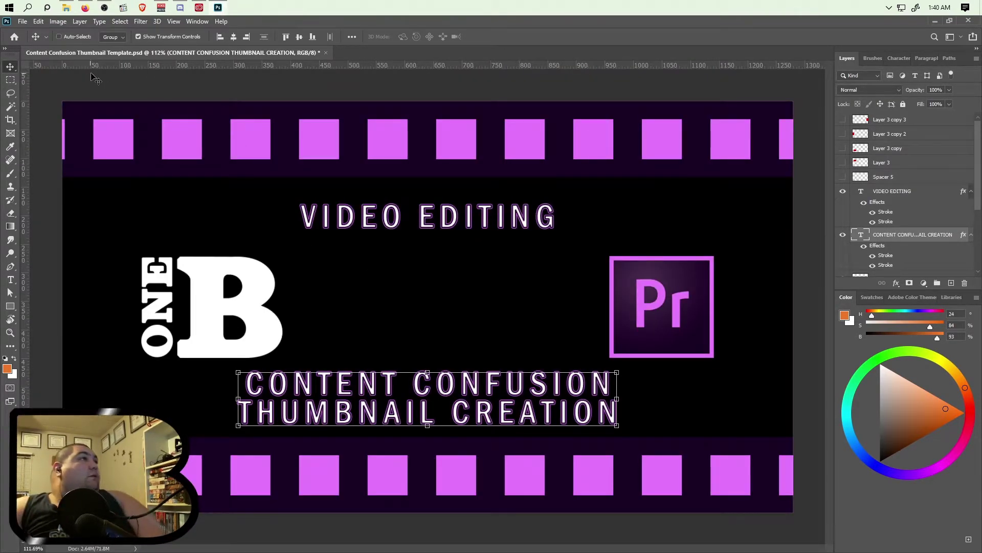
{"action": "left_click", "coordinate": [59, 37]}
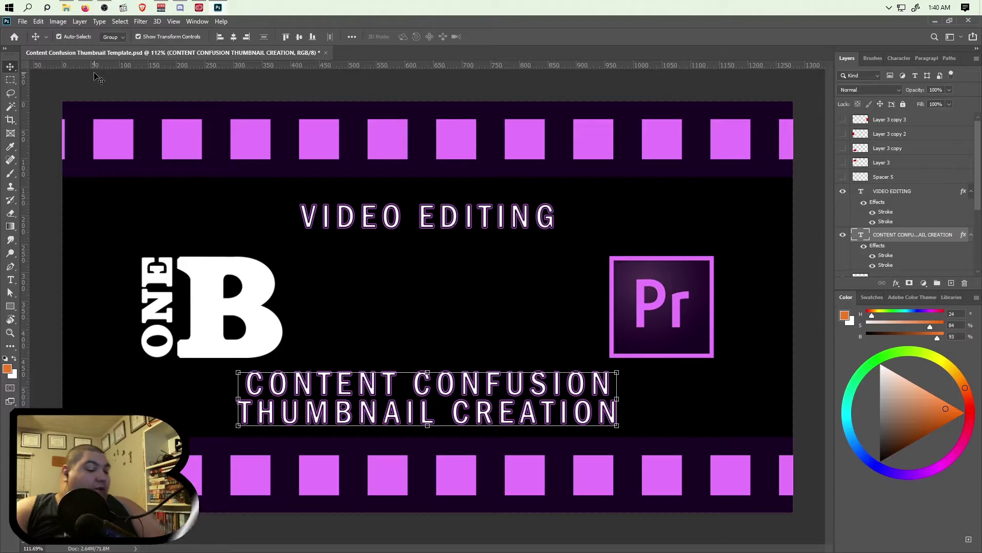
{"action": "left_click", "coordinate": [235, 37]}
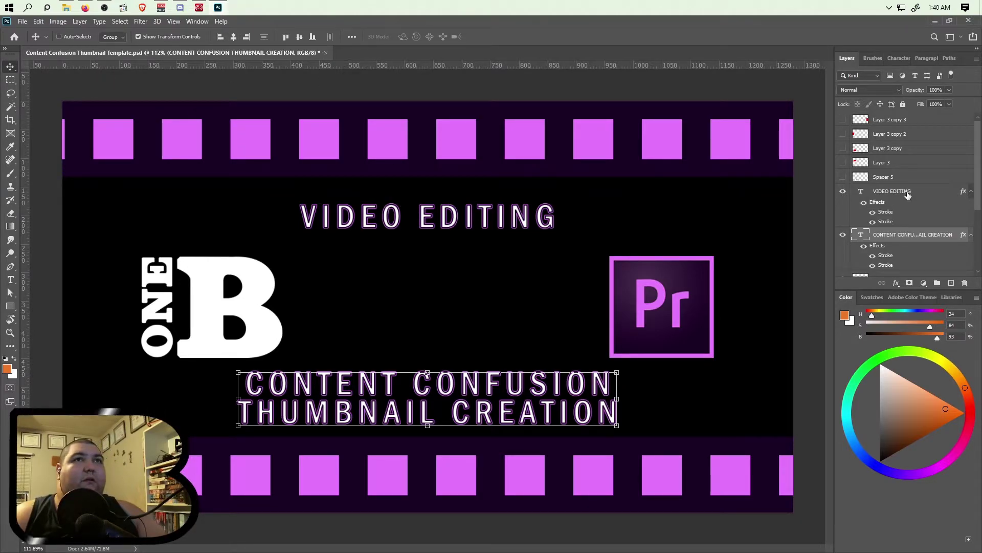
{"action": "left_click", "coordinate": [389, 217]}
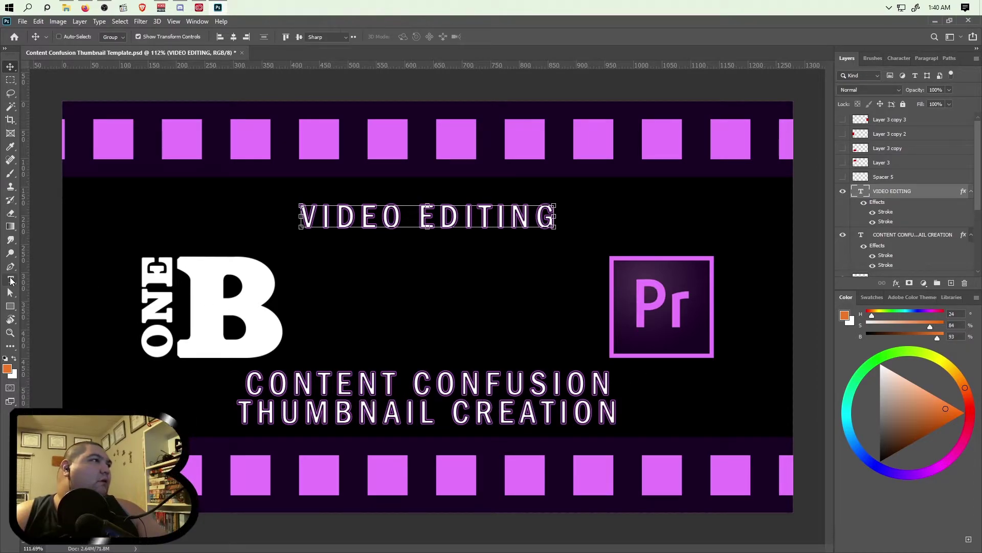
Set the title's leading to 14 pt and resize its text box to fit both lines.
{"action": "key", "text": "t"}
{"action": "left_click", "coordinate": [439, 412]}
{"action": "left_click_drag", "start_coordinate": [609, 412], "coordinate": [218, 361]}
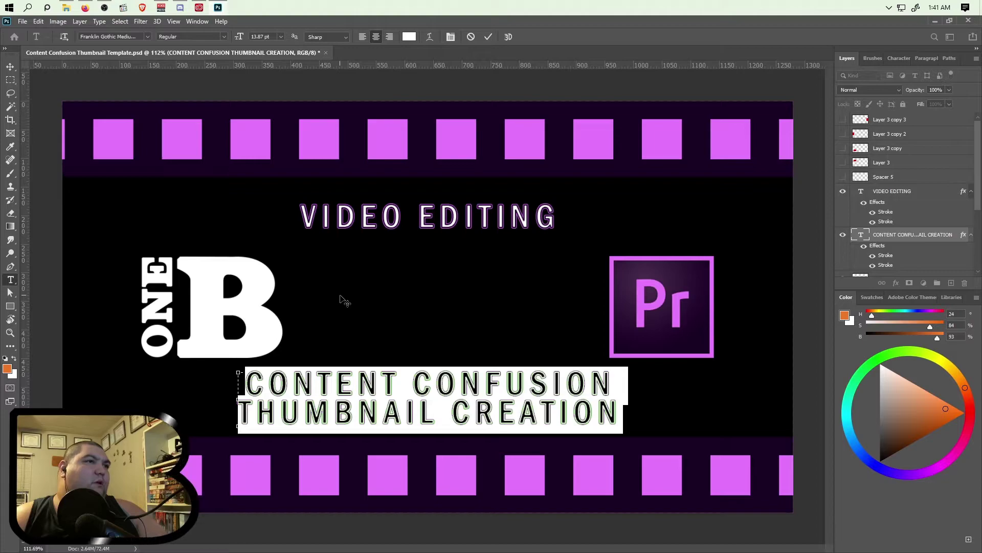
{"action": "left_click", "coordinate": [898, 57]}
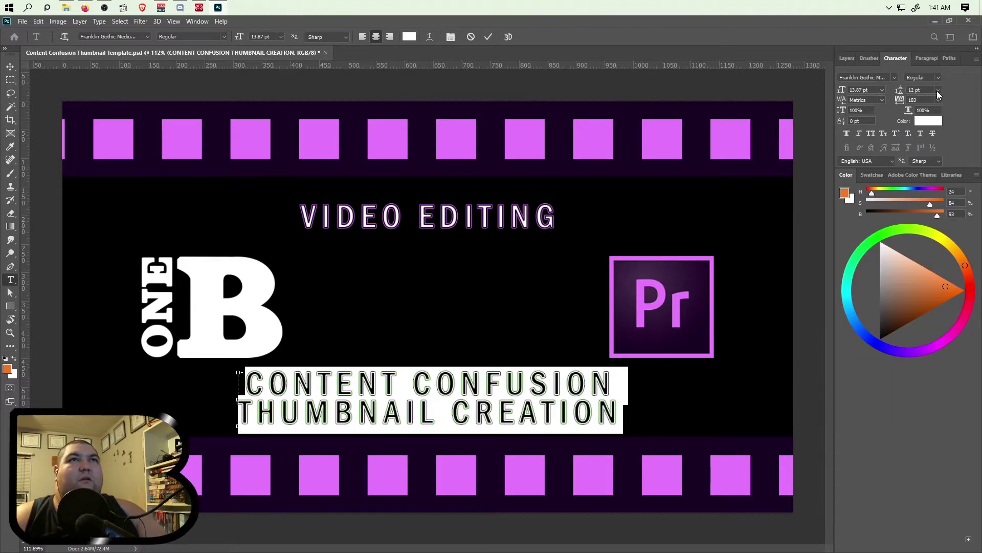
{"action": "left_click", "coordinate": [937, 89]}
{"action": "left_click", "coordinate": [938, 160]}
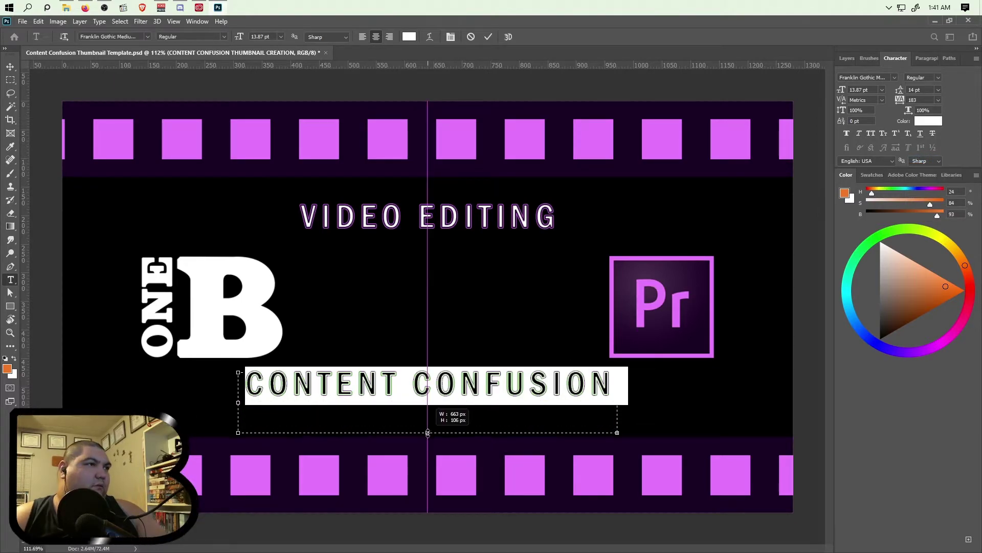
{"action": "left_click_drag", "start_coordinate": [428, 426], "coordinate": [428, 434]}
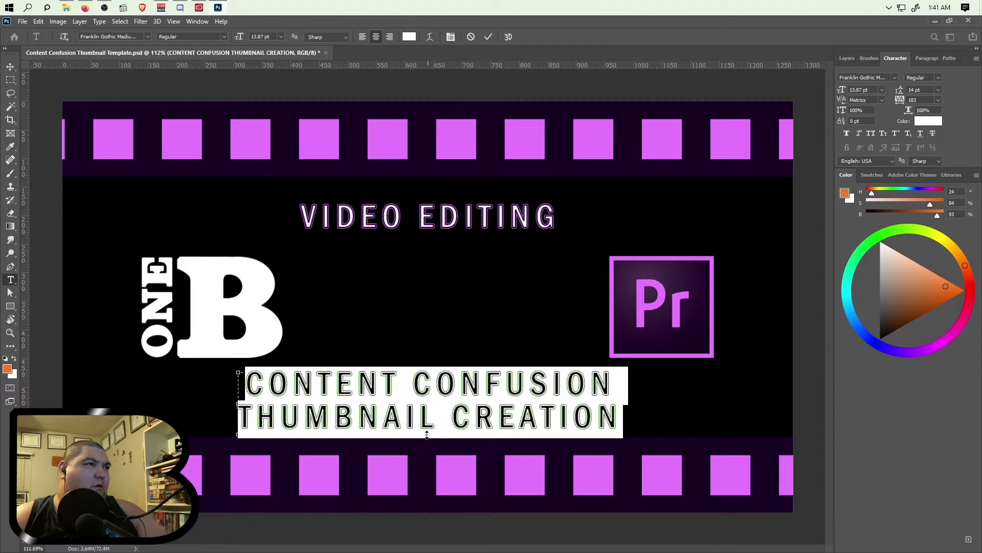
{"action": "scroll", "coordinate": [467, 447], "scroll_direction": "up", "scroll_amount": 5}
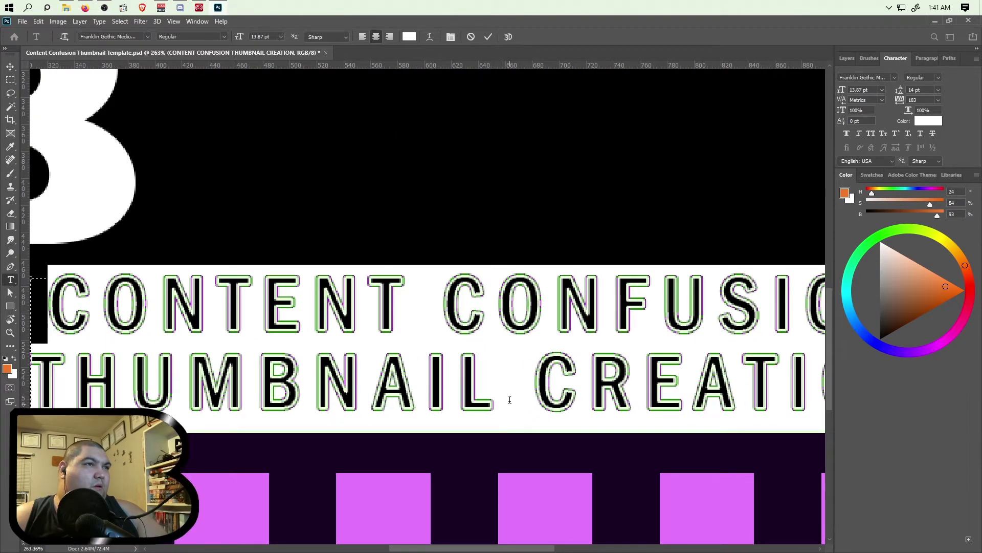
{"action": "left_click", "coordinate": [505, 429]}
{"action": "left_click_drag", "start_coordinate": [478, 424], "coordinate": [477, 410]}
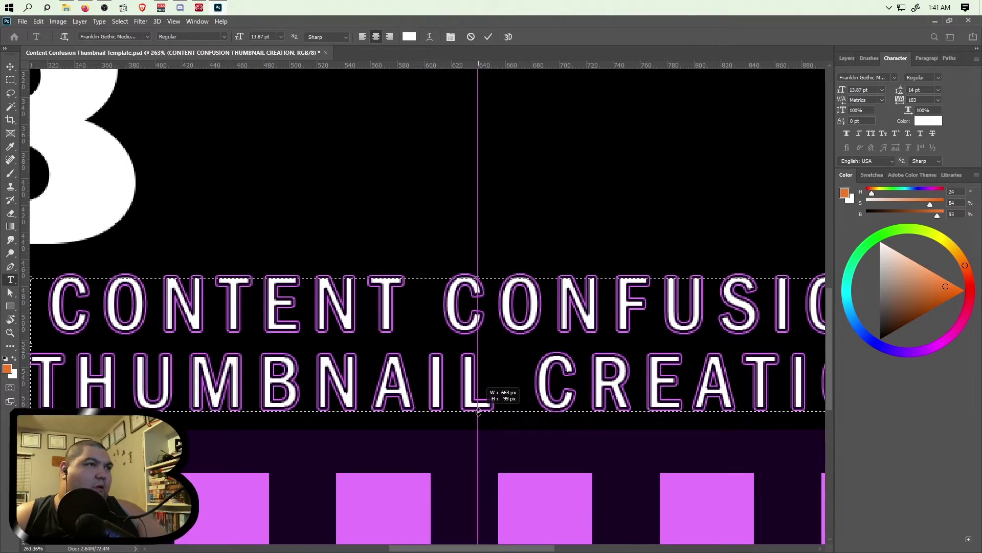
{"action": "scroll", "coordinate": [477, 440], "scroll_direction": "down", "scroll_amount": 3}
{"action": "scroll", "coordinate": [406, 421], "scroll_direction": "down", "scroll_amount": 2}
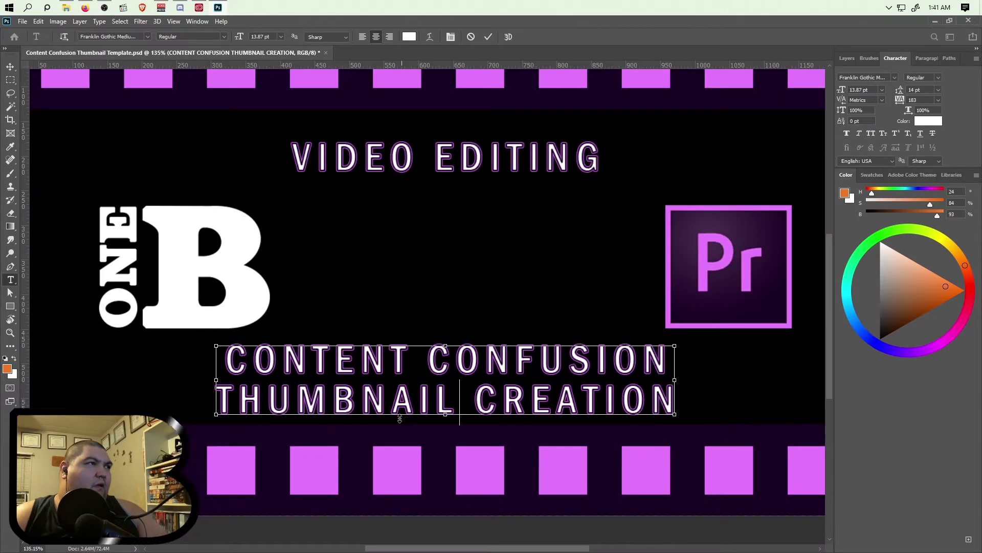
Nudge the title about 12 px lower beneath the big B.
{"action": "left_click", "coordinate": [10, 68]}
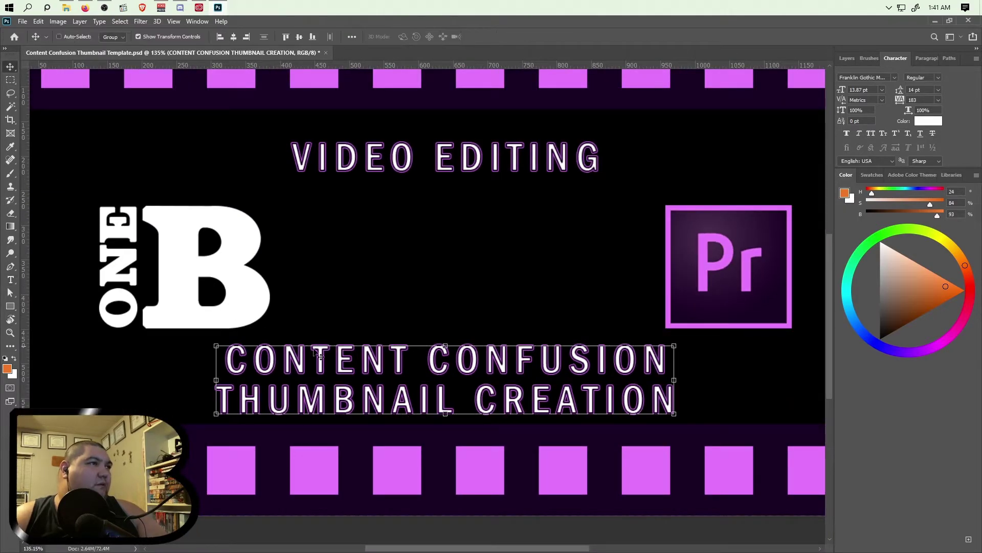
{"action": "scroll", "coordinate": [341, 398], "scroll_direction": "up", "scroll_amount": 2}
{"action": "scroll", "coordinate": [344, 401], "scroll_direction": "up", "scroll_amount": 4}
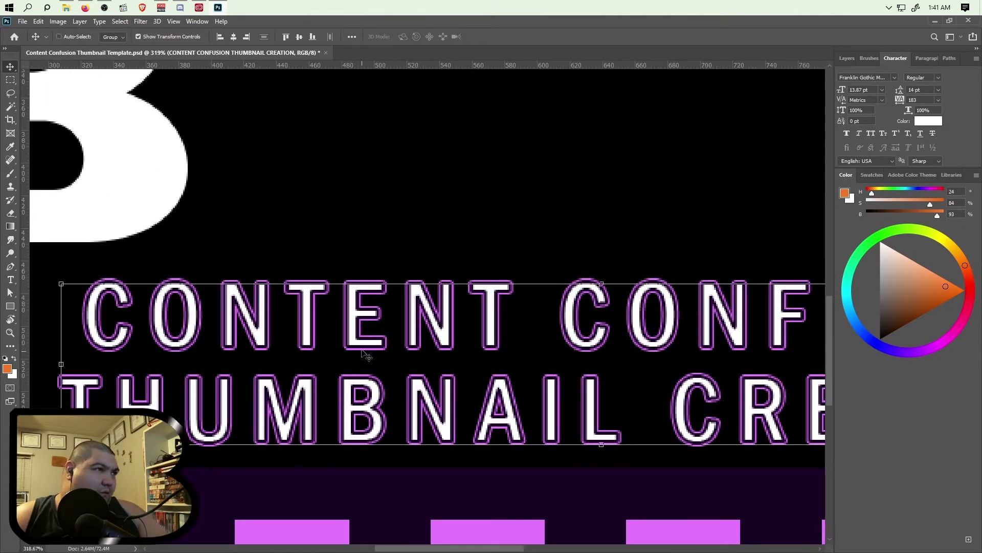
{"action": "left_click_drag", "start_coordinate": [360, 349], "coordinate": [359, 368]}
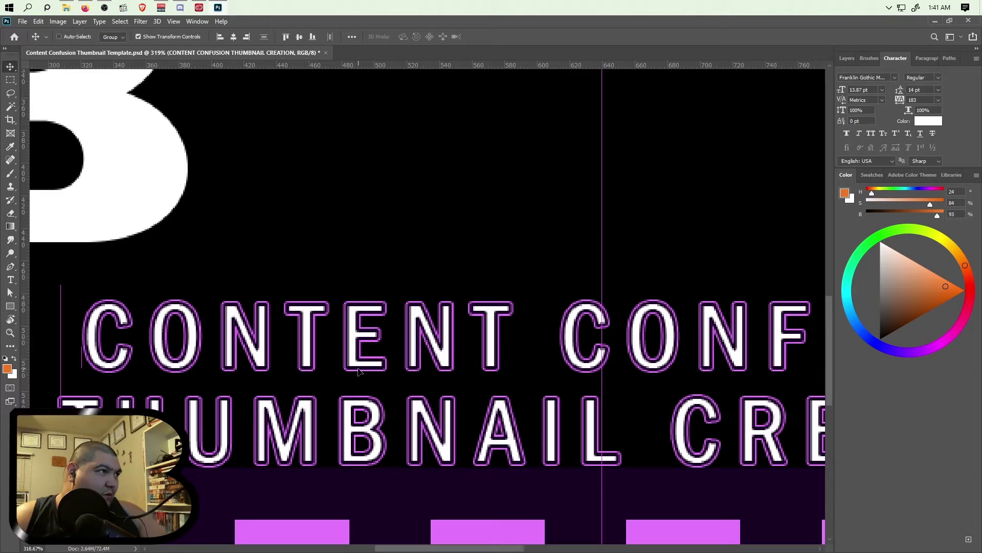
{"action": "scroll", "coordinate": [45, 272], "scroll_direction": "up", "scroll_amount": 5}
{"action": "scroll", "coordinate": [172, 392], "scroll_direction": "down", "scroll_amount": 2}
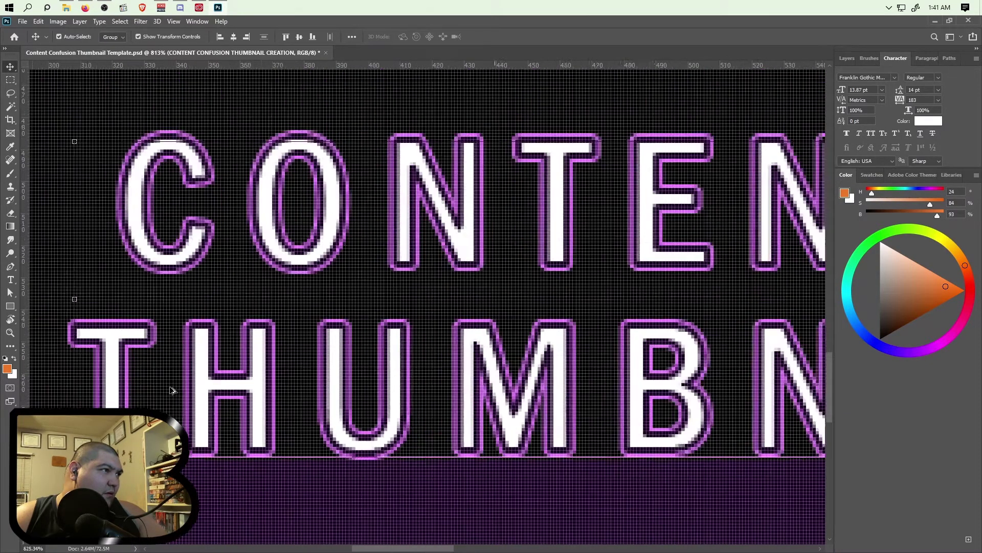
{"action": "scroll", "coordinate": [189, 358], "scroll_direction": "down", "scroll_amount": 3}
{"action": "scroll", "coordinate": [187, 307], "scroll_direction": "up", "scroll_amount": 2}
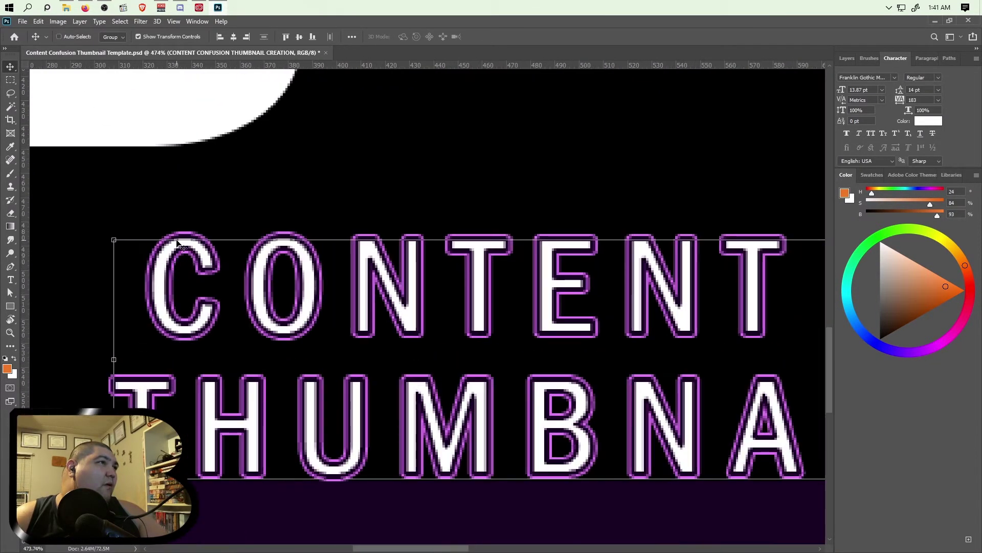
{"action": "scroll", "coordinate": [184, 261], "scroll_direction": "up", "scroll_amount": 1}
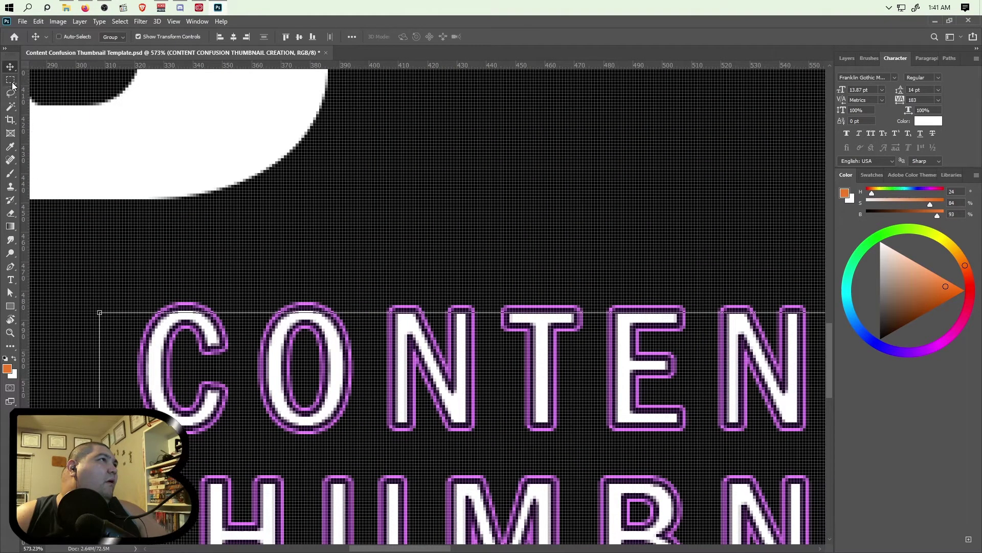
Draw a 30 × 35 px marquee between the big B and the title, then zoom out to about 267%.
{"action": "left_click", "coordinate": [10, 80]}
{"action": "left_click_drag", "start_coordinate": [153, 199], "coordinate": [237, 300]}
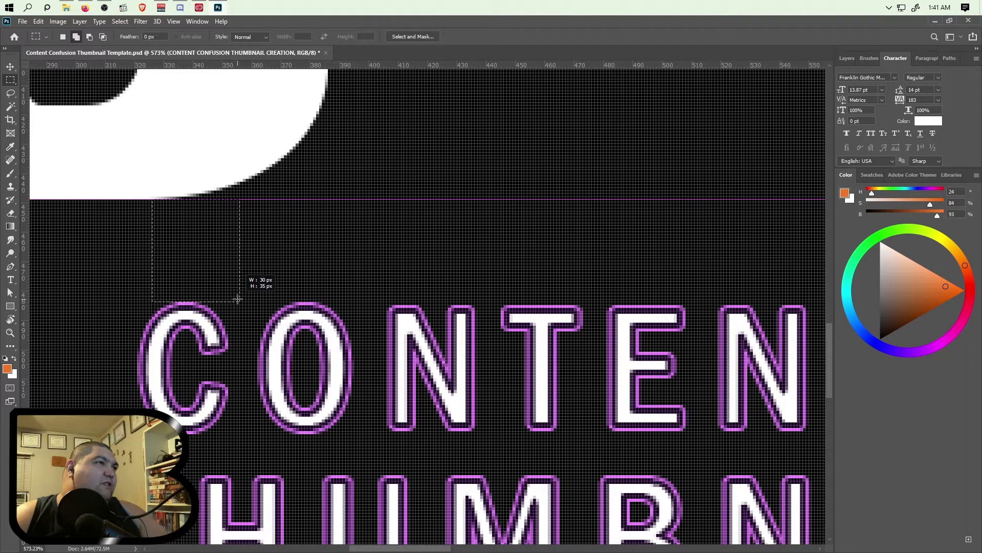
{"action": "left_click_drag", "start_coordinate": [237, 298], "coordinate": [236, 299]}
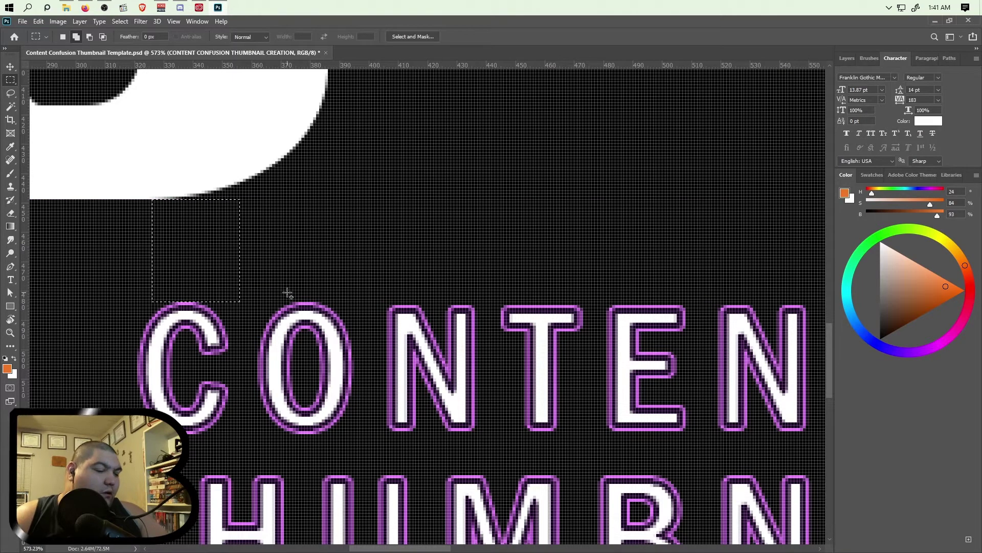
{"action": "scroll", "coordinate": [282, 292], "scroll_direction": "down", "scroll_amount": 3}
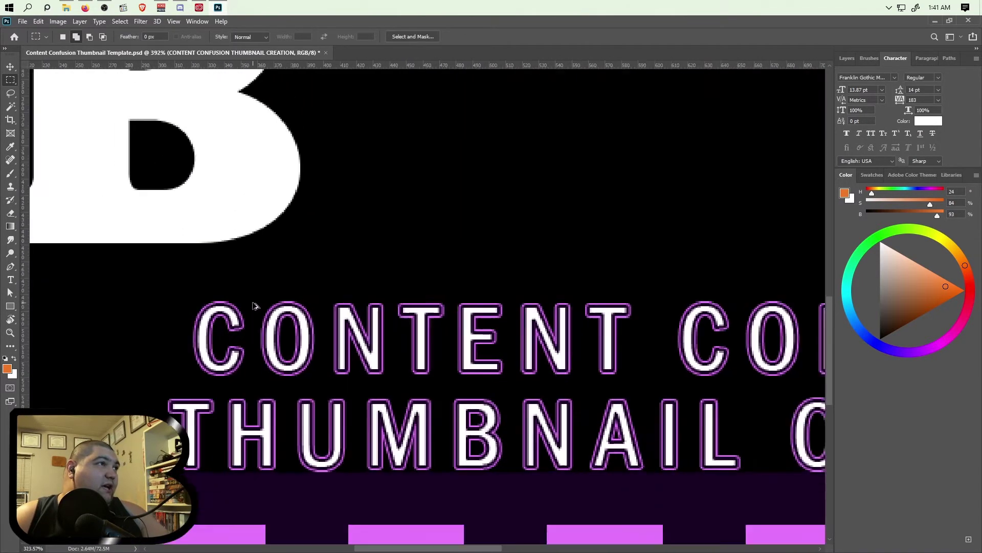
Drag the two-line title up about 16 px so it tucks just below the big B.
{"action": "left_click", "coordinate": [11, 67]}
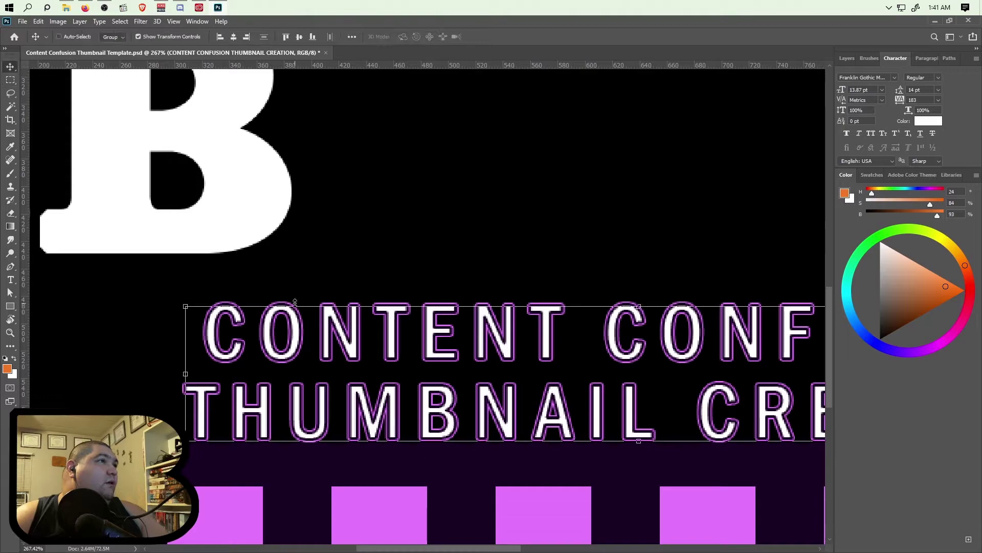
{"action": "left_click", "coordinate": [339, 341]}
{"action": "left_click_drag", "start_coordinate": [339, 342], "coordinate": [338, 320]}
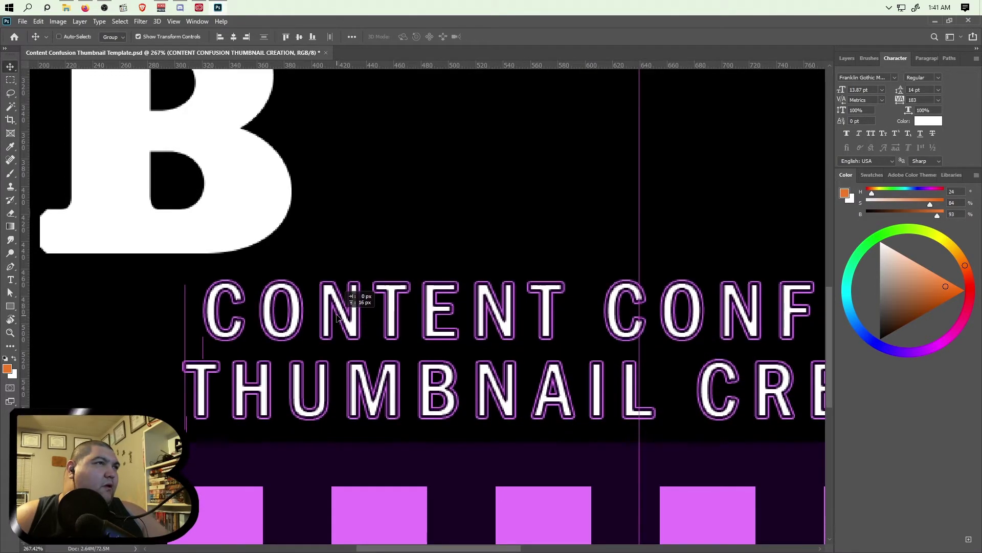
{"action": "left_click_drag", "start_coordinate": [338, 320], "coordinate": [338, 315]}
{"action": "scroll", "coordinate": [355, 331], "scroll_direction": "down", "scroll_amount": 3}
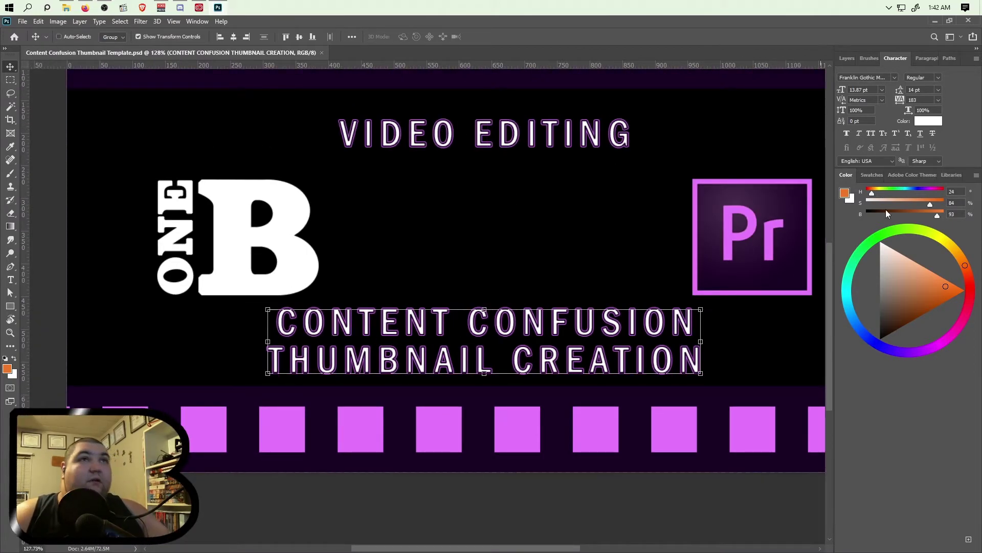
{"action": "scroll", "coordinate": [547, 209], "scroll_direction": "down", "scroll_amount": 2}
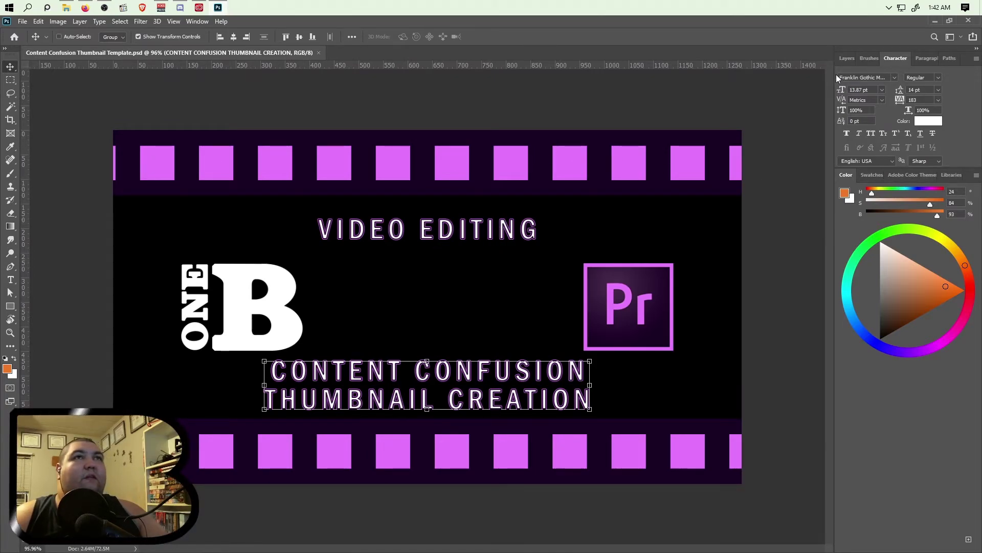
Delete the 'Screen Shot 20% Opacity' layer from the Layers panel and confirm the removal.
{"action": "left_click", "coordinate": [846, 58]}
{"action": "scroll", "coordinate": [890, 261], "scroll_direction": "down", "scroll_amount": 2}
{"action": "scroll", "coordinate": [900, 265], "scroll_direction": "down", "scroll_amount": 3}
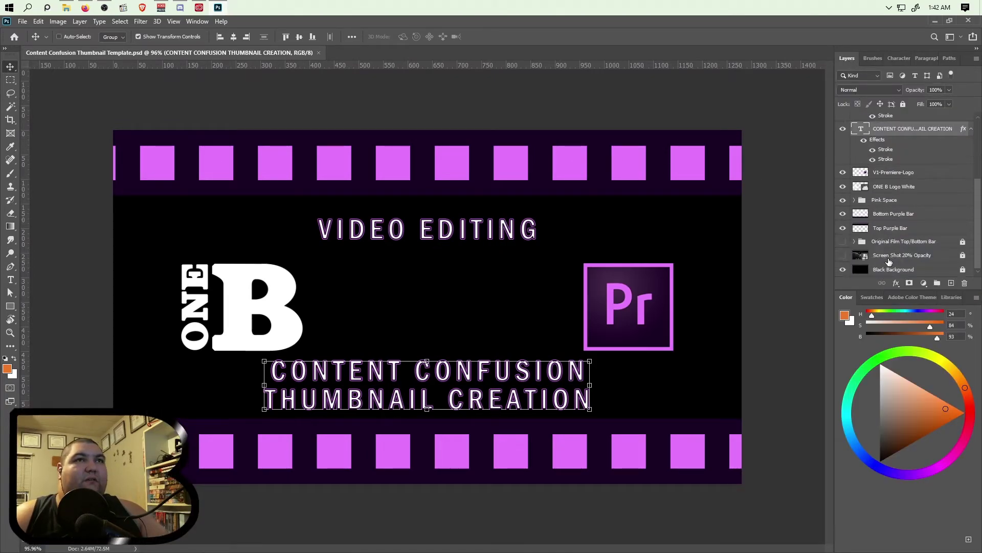
{"action": "left_click_drag", "start_coordinate": [903, 257], "coordinate": [966, 283]}
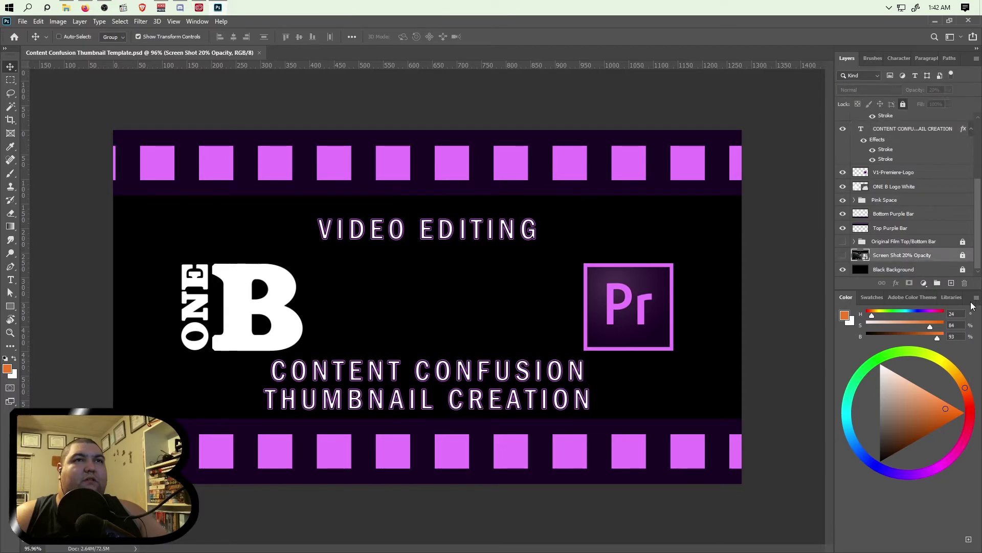
{"action": "left_click", "coordinate": [965, 284]}
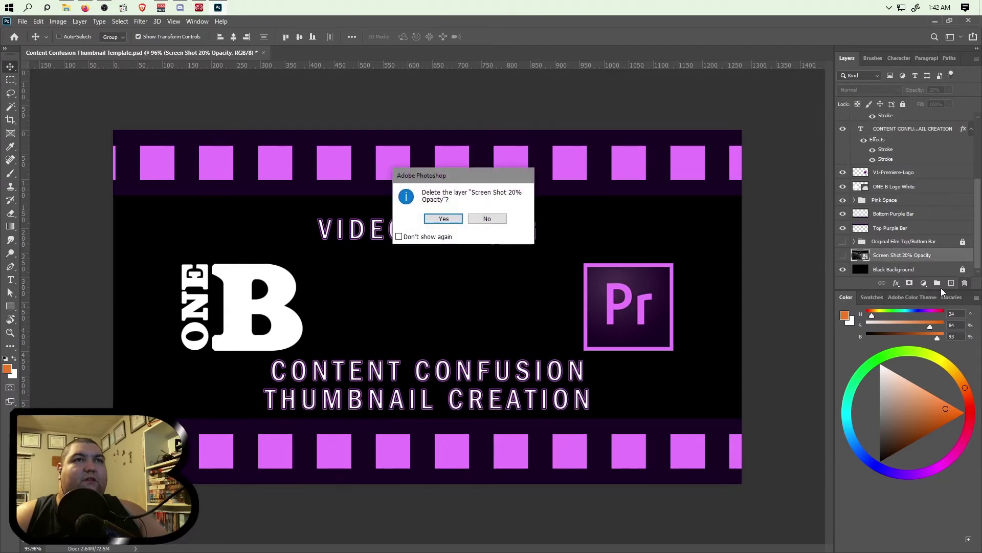
{"action": "left_click", "coordinate": [439, 217]}
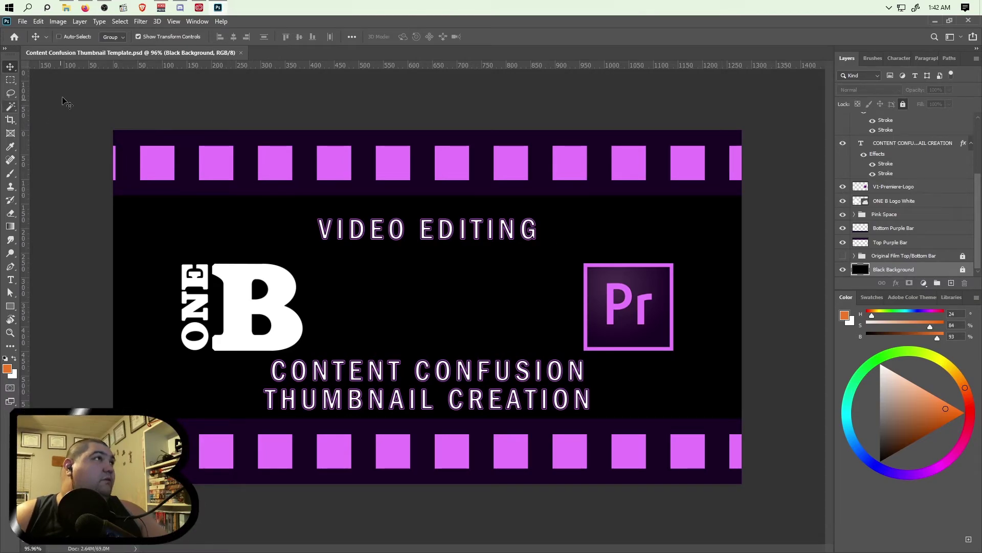
Quick Export the thumbnail as PNG, changing 'Template' to 'Creation' in the file name.
{"action": "left_click", "coordinate": [23, 21]}
{"action": "mouse_move", "coordinate": [34, 170]}
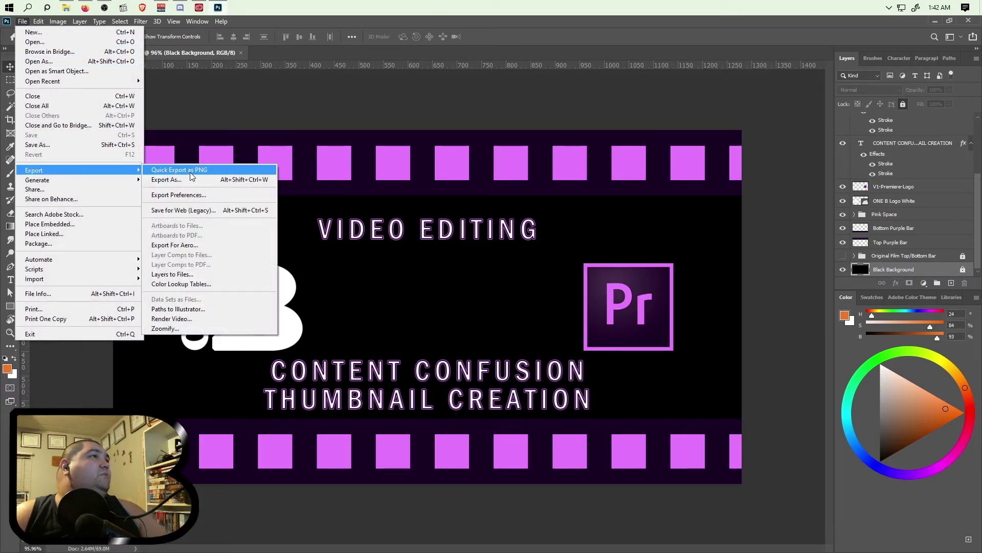
{"action": "left_click", "coordinate": [189, 172]}
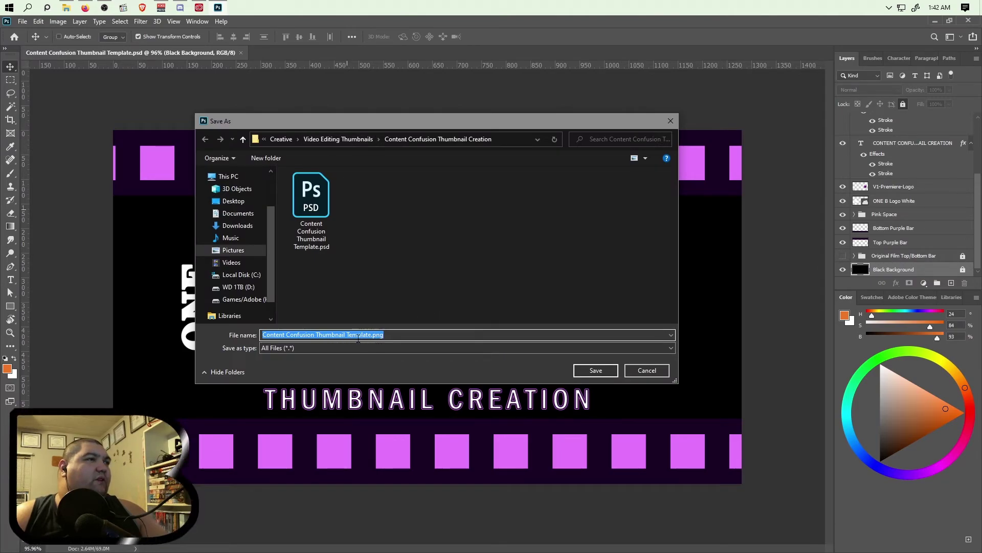
{"action": "left_click_drag", "start_coordinate": [347, 335], "coordinate": [372, 335]}
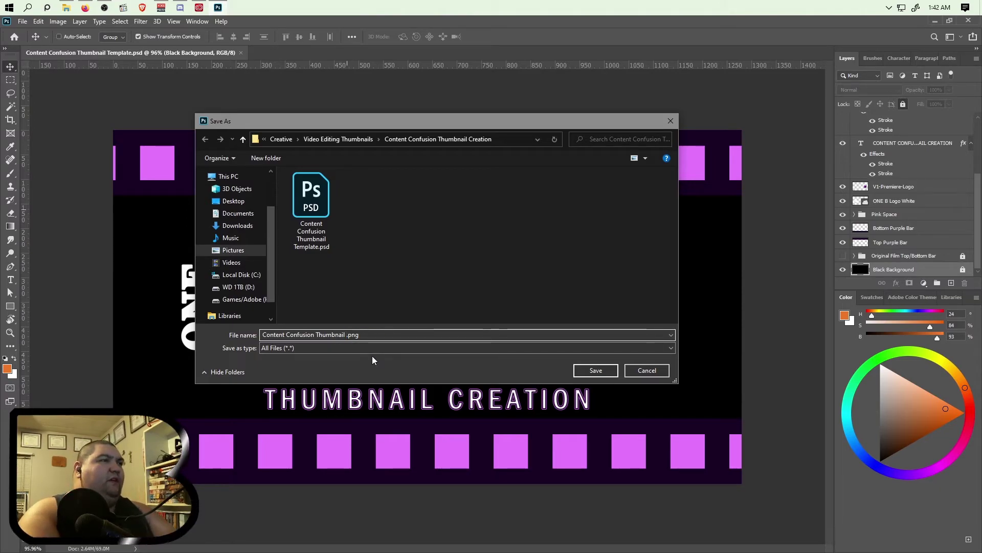
{"action": "type", "text": "Creation"}
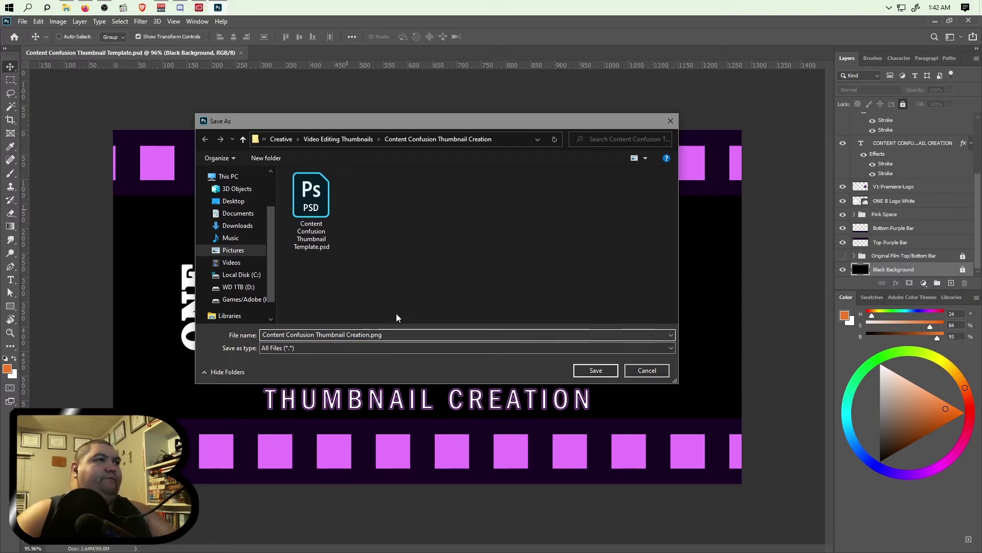
Rename the template PSD in the save folder to 'Content Confusion Thumbnail Creation.psd'.
{"action": "right_click", "coordinate": [308, 242]}
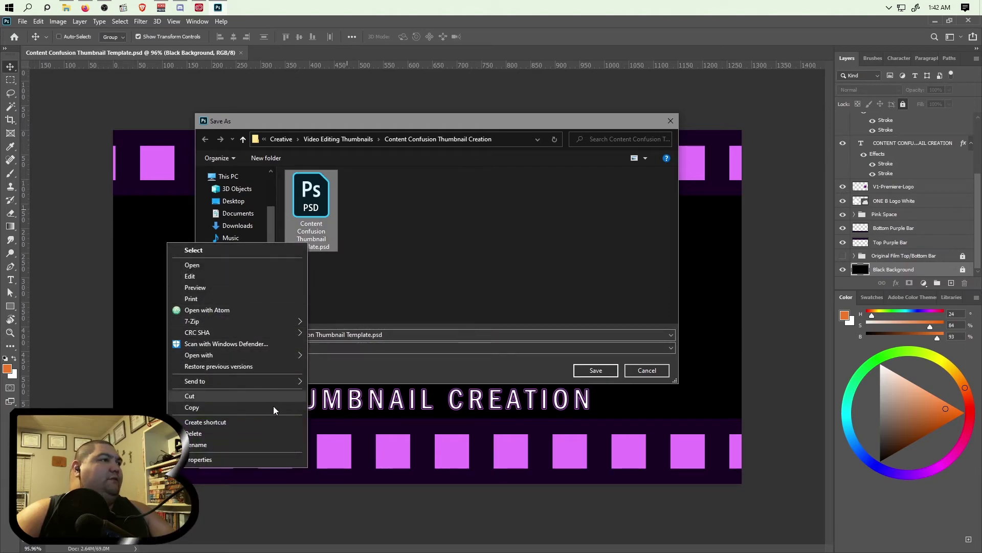
{"action": "left_click", "coordinate": [272, 443]}
{"action": "key", "text": "Right"}
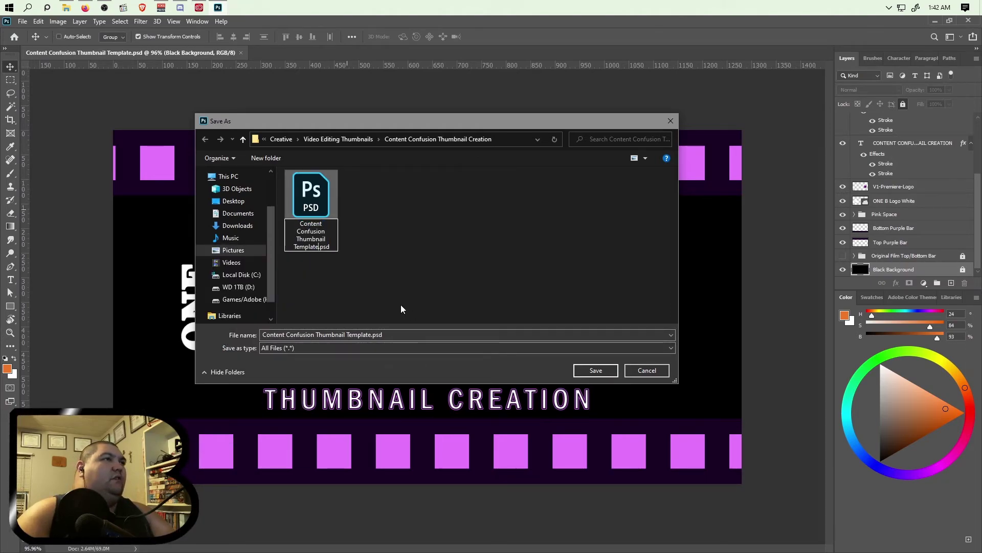
{"action": "key", "text": "BackSpace"}
{"action": "key", "text": "BackSpace"}
{"action": "key", "text": "BackSpace"}
{"action": "key", "text": "BackSpace"}
{"action": "key", "text": "BackSpace"}
{"action": "key", "text": "BackSpace"}
{"action": "key", "text": "BackSpace"}
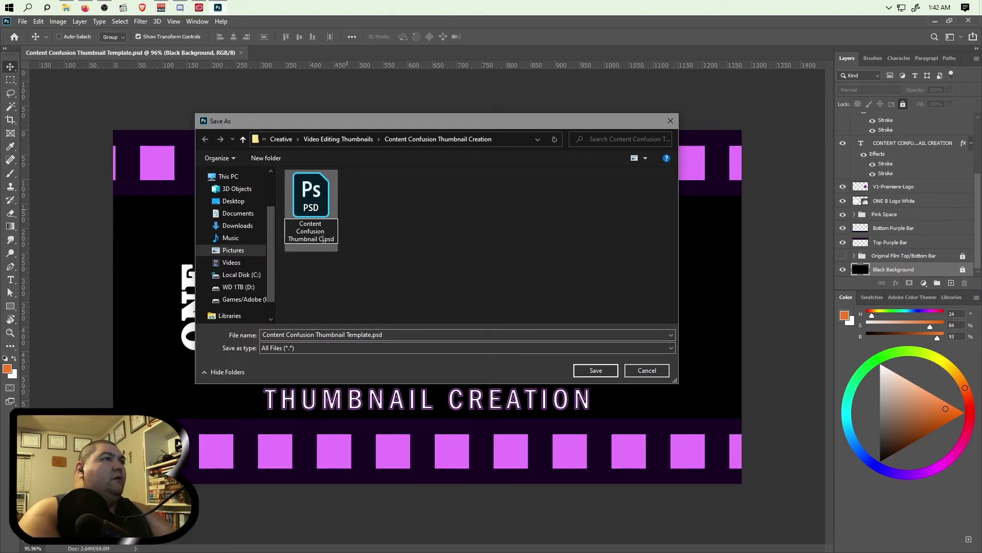
{"action": "type", "text": "Creation"}
{"action": "key", "text": "Return"}
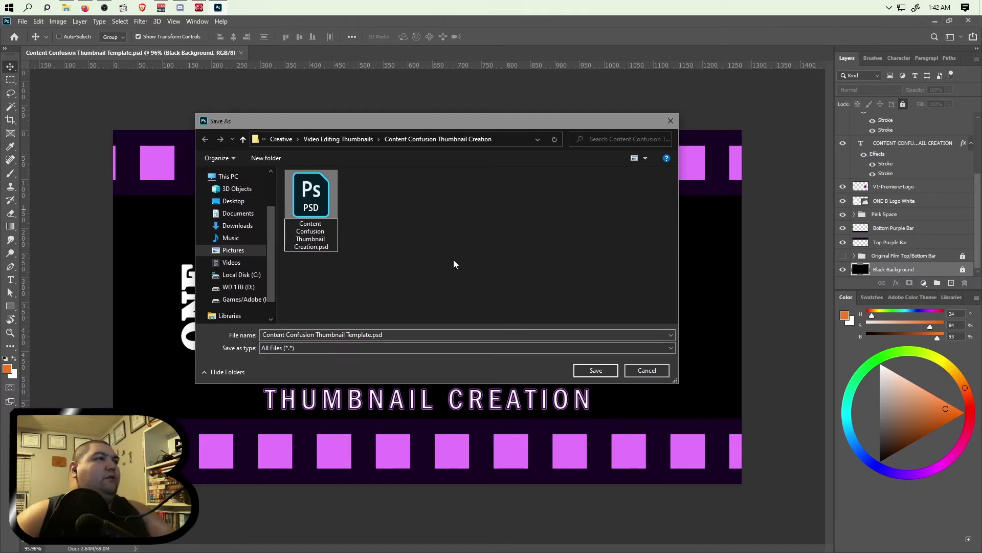
{"action": "left_click", "coordinate": [331, 240]}
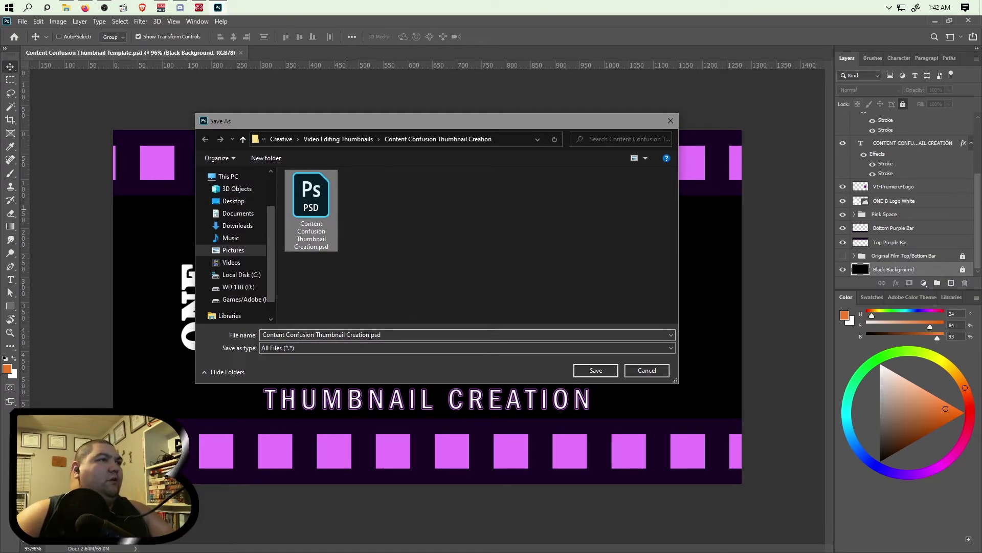
Save the PNG export as 'Content Confusion Thumbnail Creation-v1.png' with the PNG file type.
{"action": "left_click", "coordinate": [370, 336]}
{"action": "left_click_drag", "start_coordinate": [369, 335], "coordinate": [436, 340]}
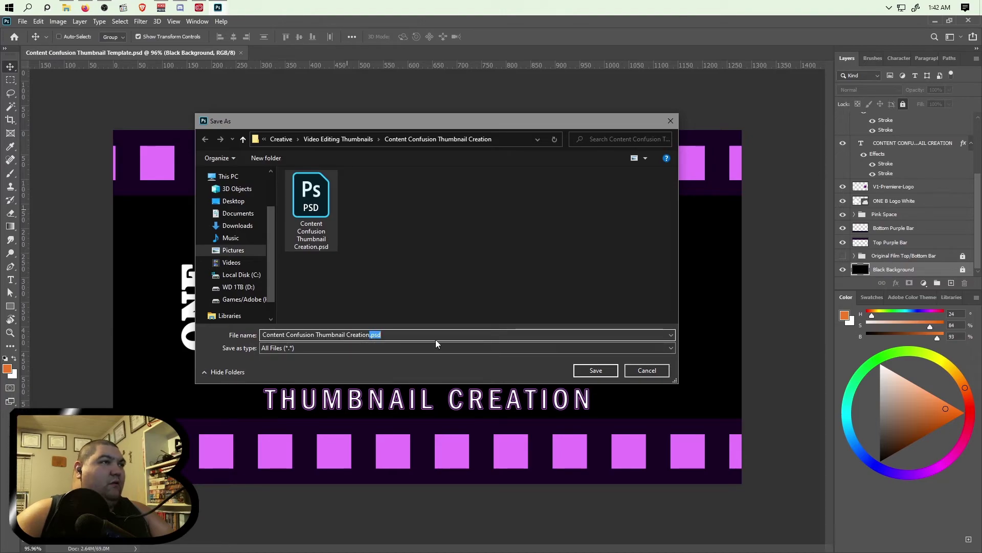
{"action": "type", "text": "-"}
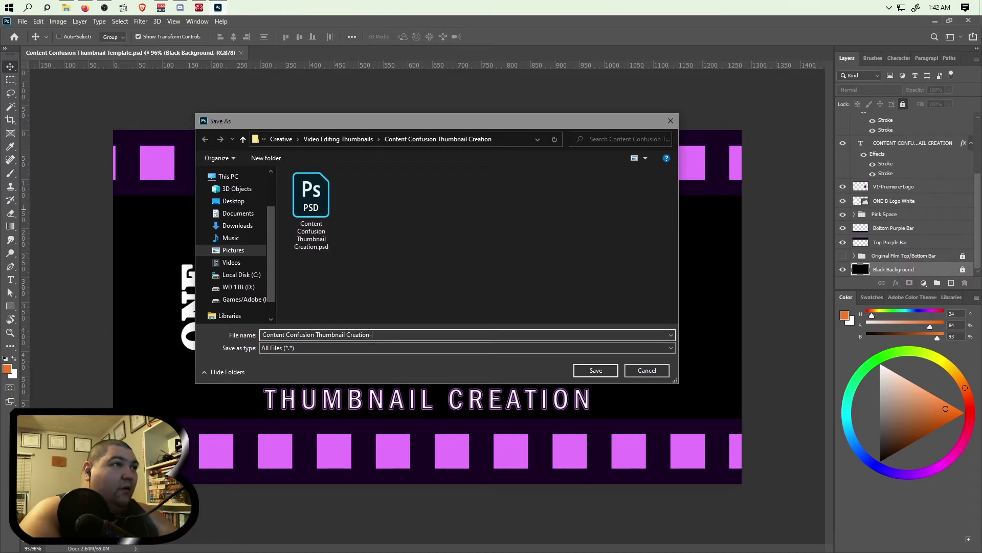
{"action": "type", "text": "v1.png"}
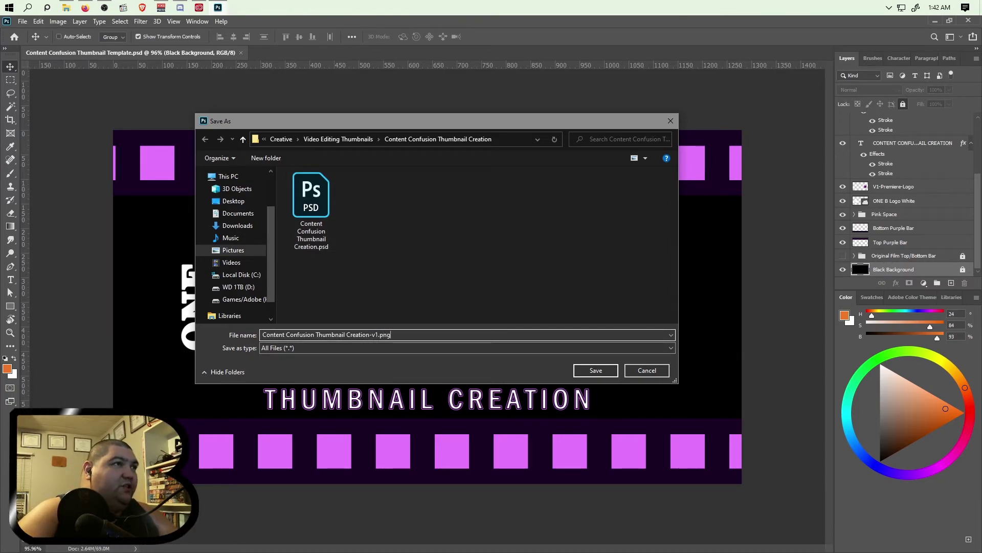
{"action": "left_click", "coordinate": [604, 348]}
{"action": "left_click", "coordinate": [636, 353]}
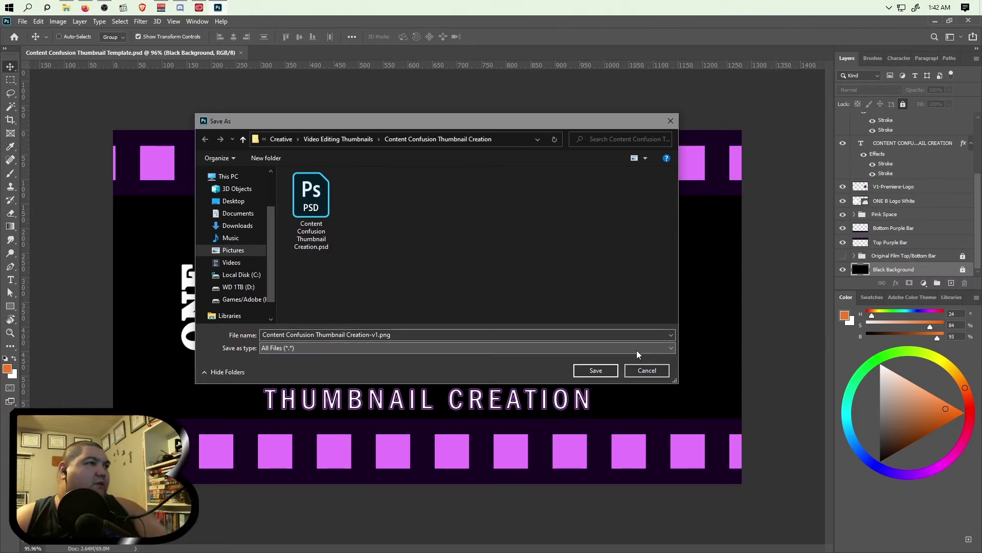
{"action": "left_click", "coordinate": [596, 370]}
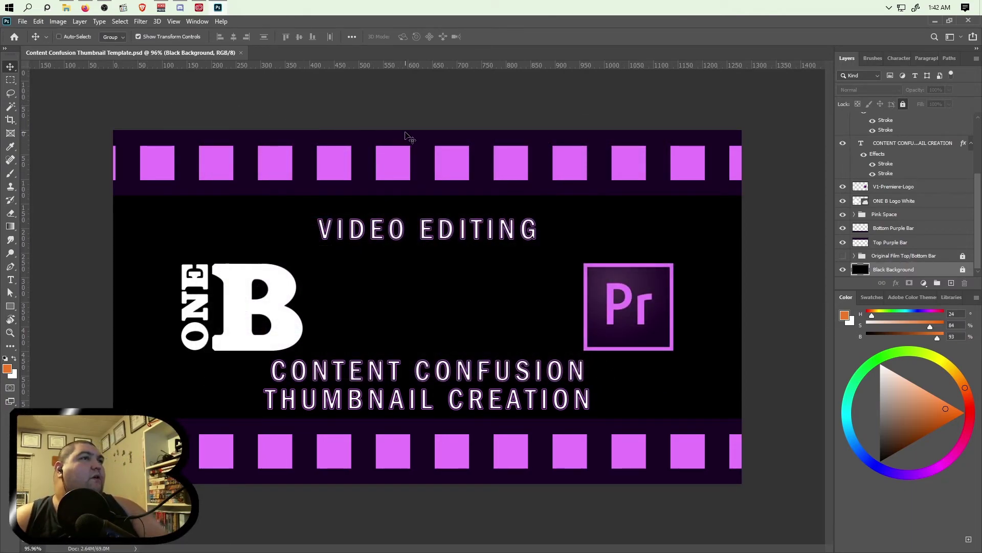